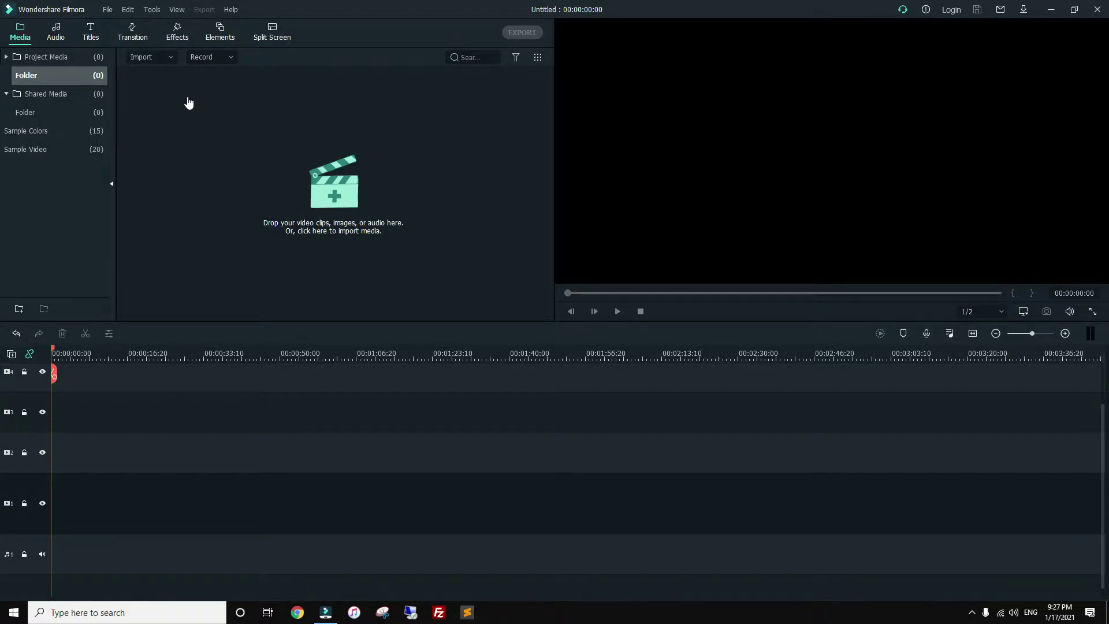
Import the Biking_Girl_Alpha and Black Friday 2.0 Lifetime Deal - Glorify videos from the Downloads Video folder, accepting proxy file creation
click(290, 172)
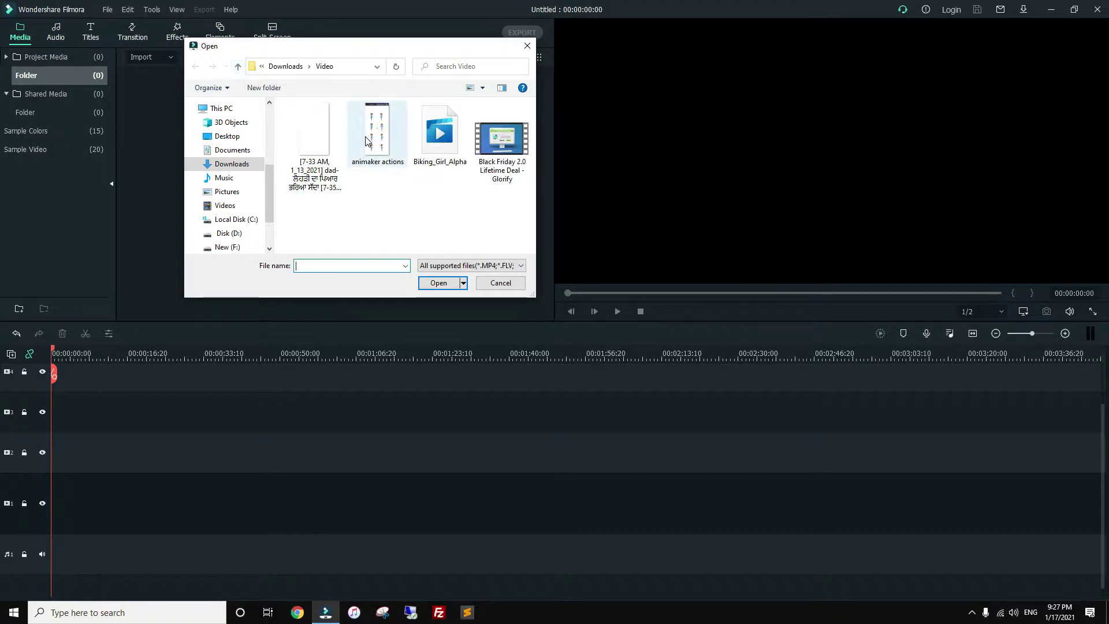
click(501, 142)
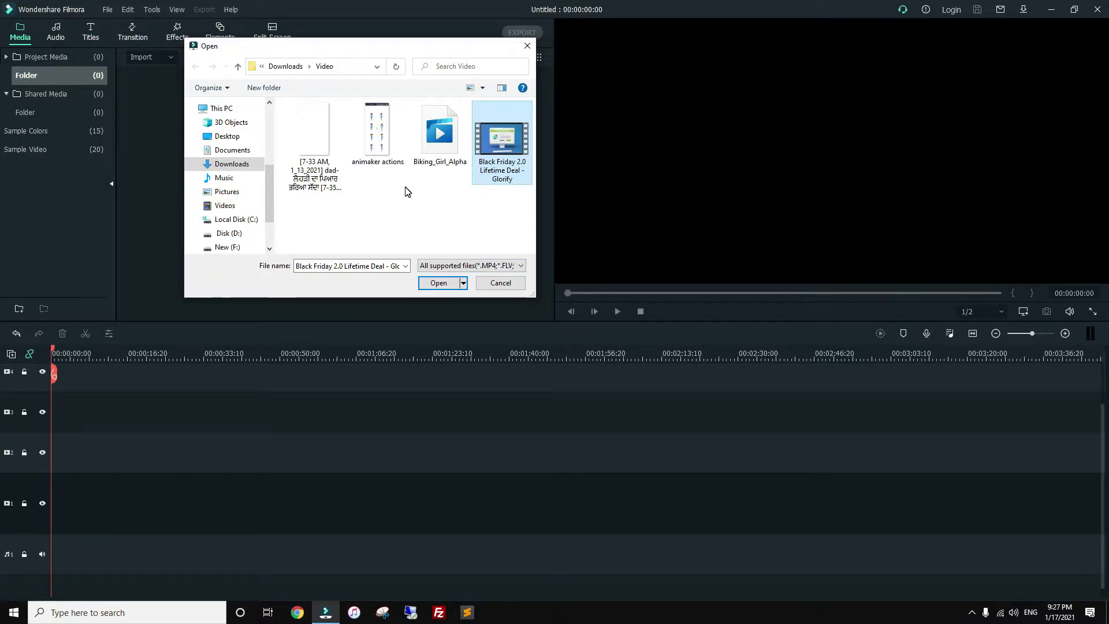
ctrl+click(377, 144)
ctrl+click(438, 139)
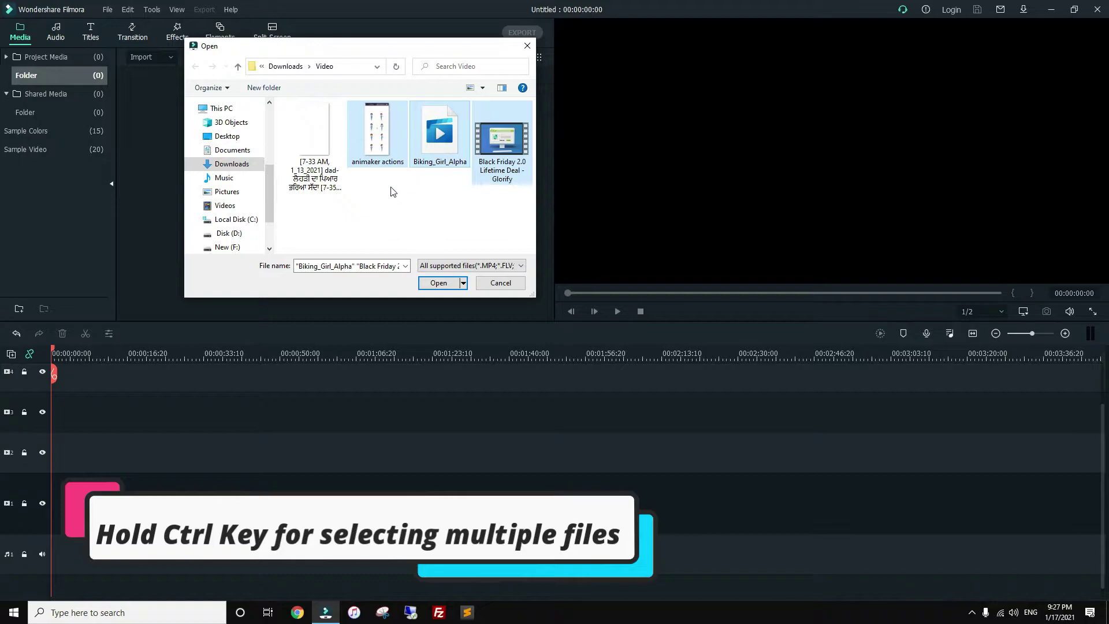
click(452, 282)
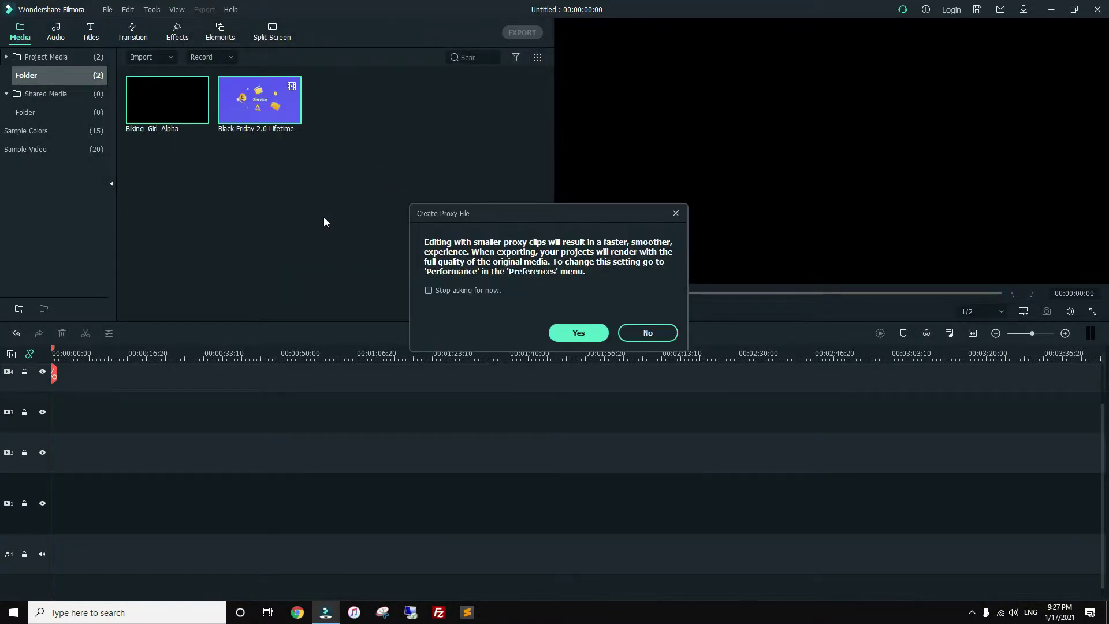
click(564, 338)
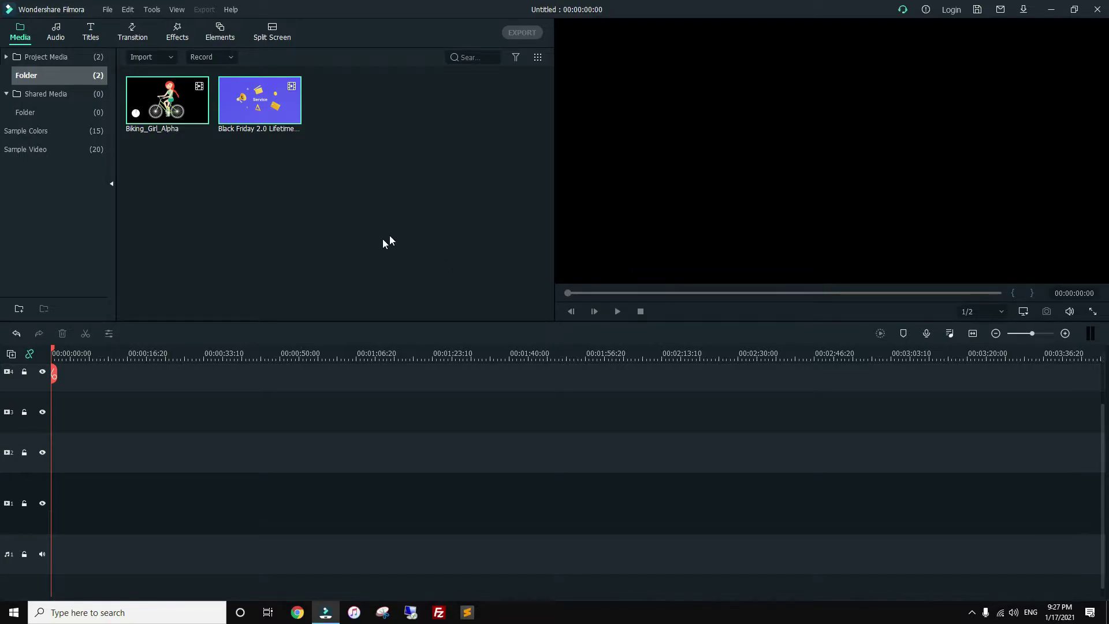
click(356, 246)
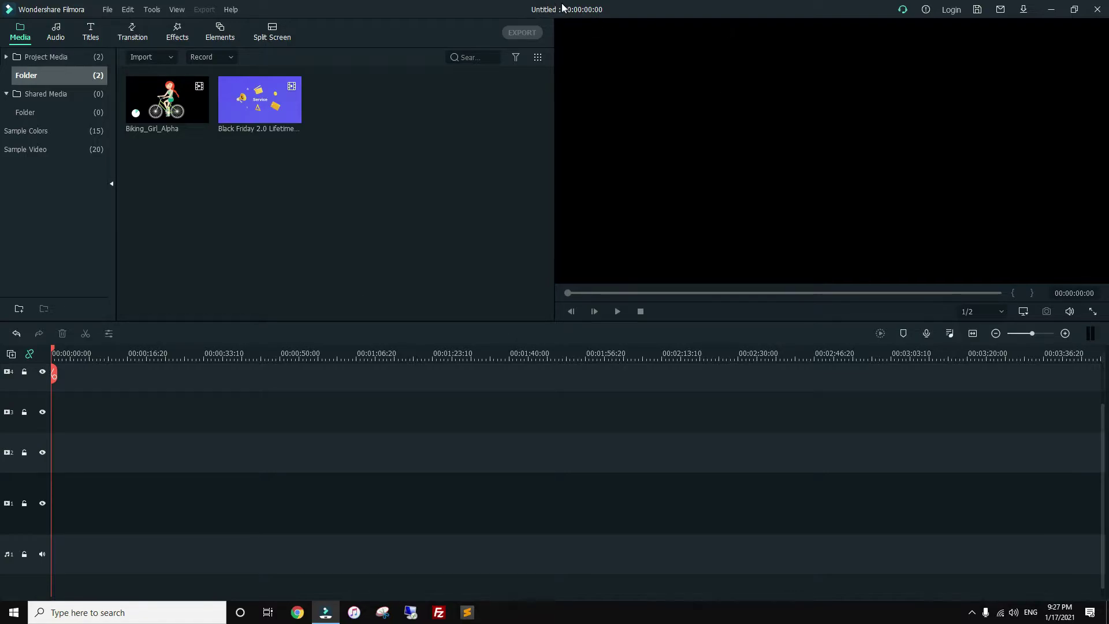
Preview the Black Friday 2.0 video and delete the empty tracks from the timeline
double_click(246, 108)
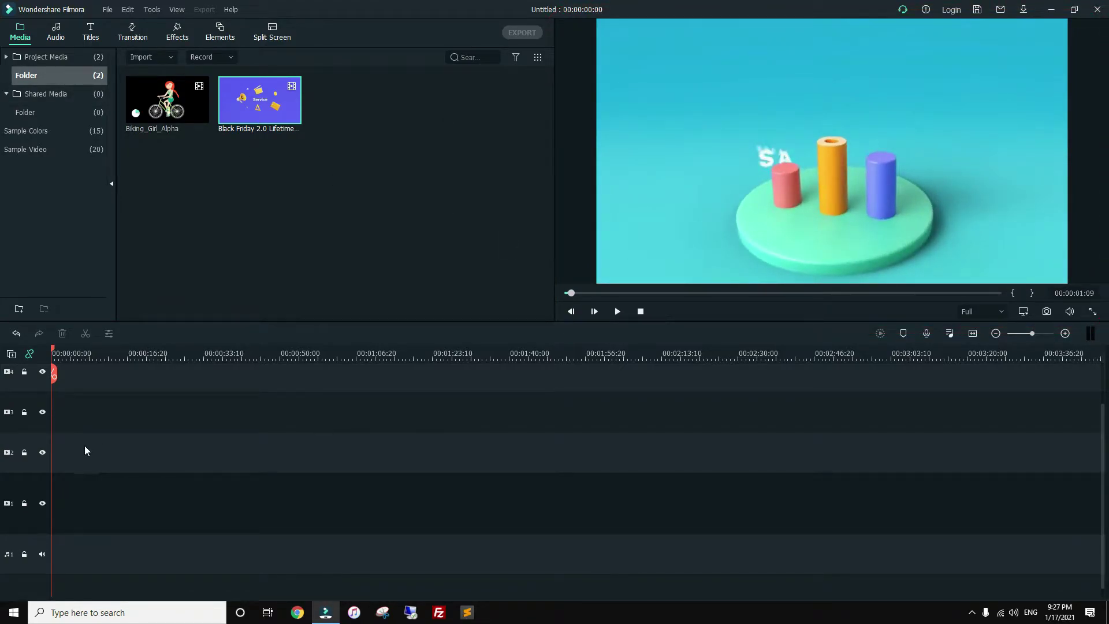
click(4, 464)
right_click(5, 456)
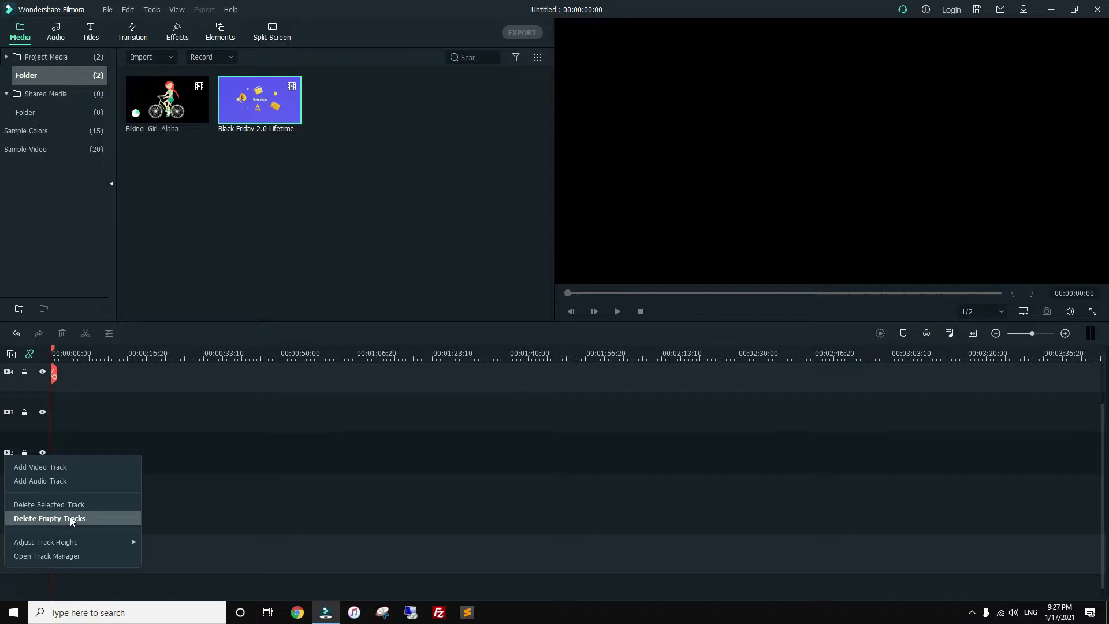
click(88, 519)
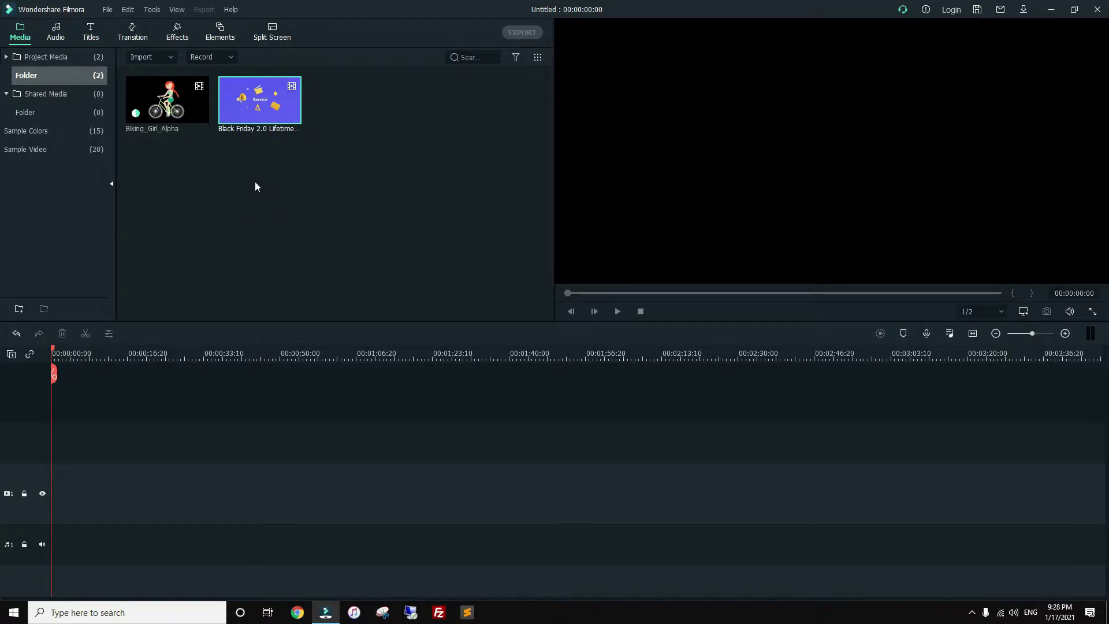
Place the Black Friday 2.0 video on the first video track at the start of the timeline
click(202, 59)
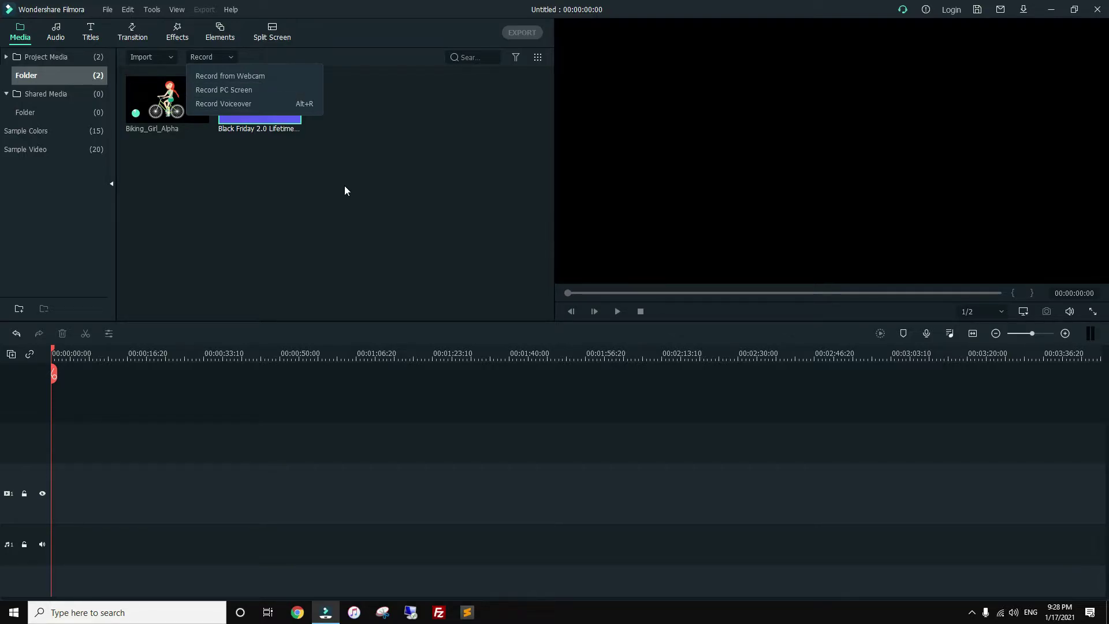
click(358, 199)
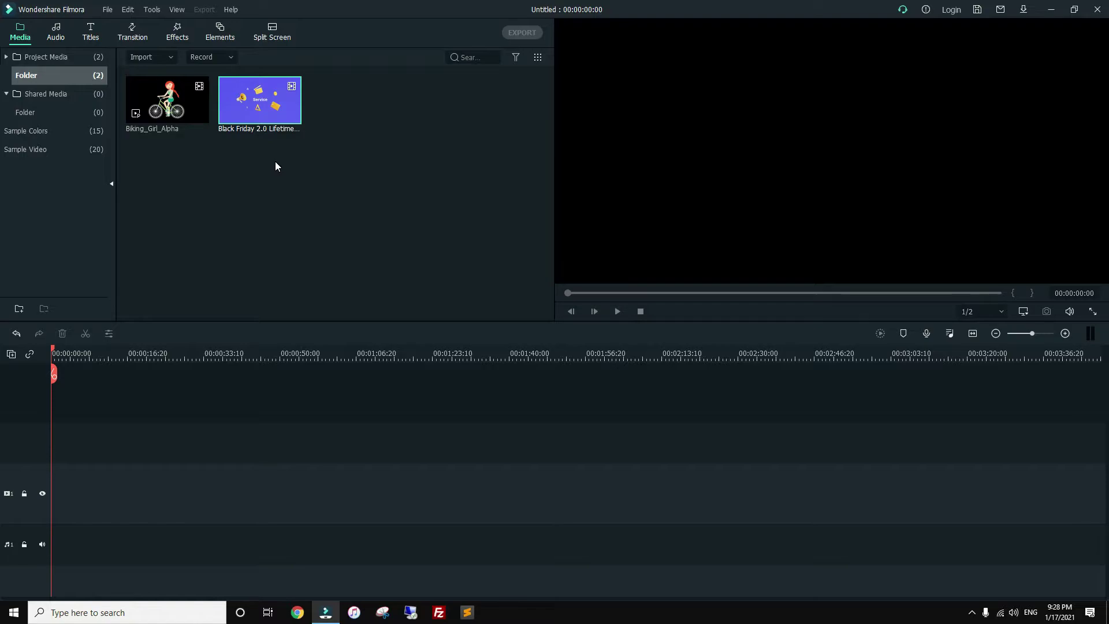
drag(245, 110, 43, 529)
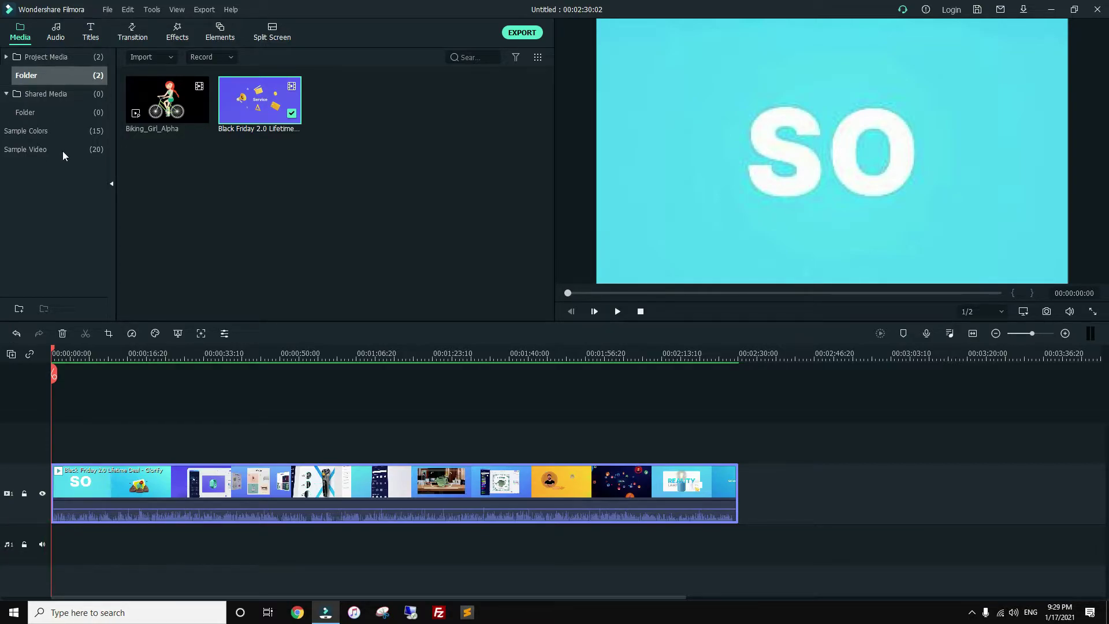
Add the Drift - Drift song from the Young & Bright music to the first audio track at the timeline start
click(55, 30)
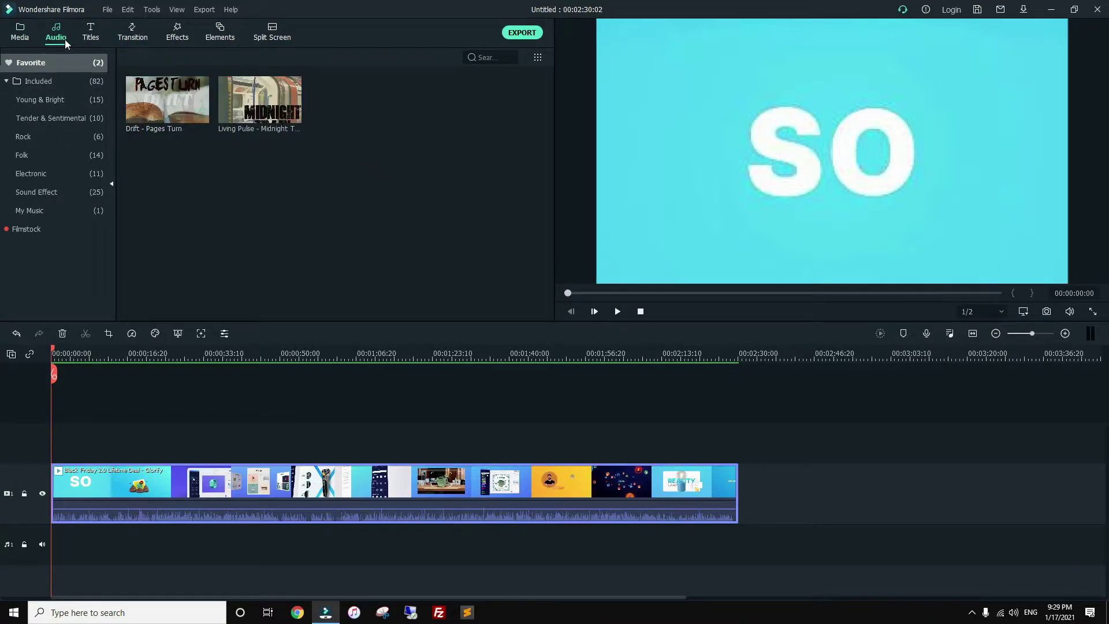
click(38, 99)
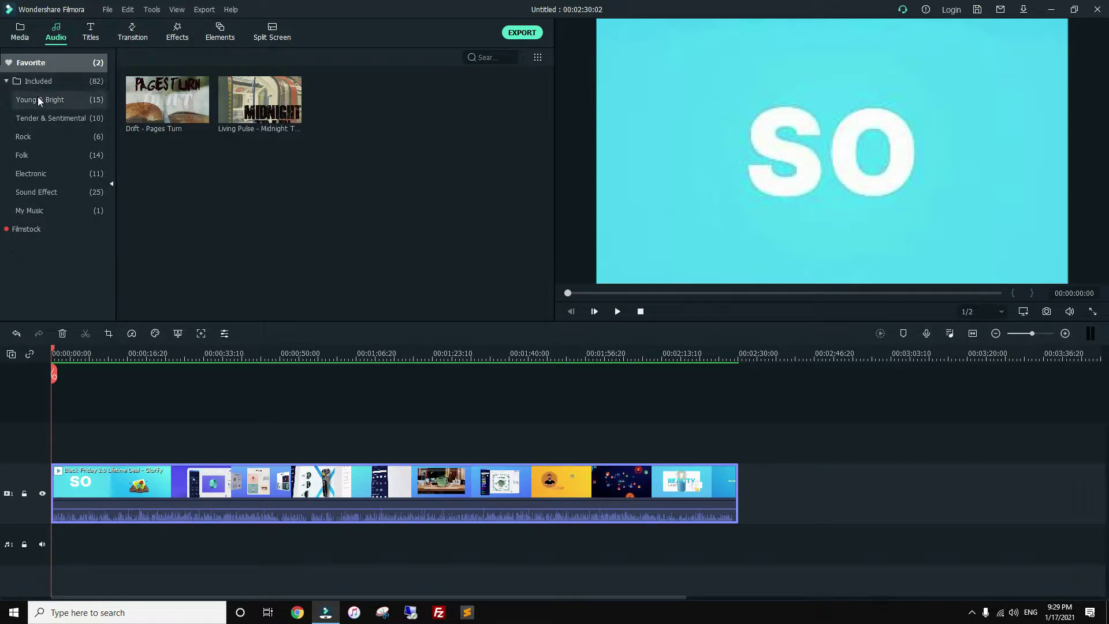
scroll(289, 185, down, 1)
scroll(253, 170, up, 1)
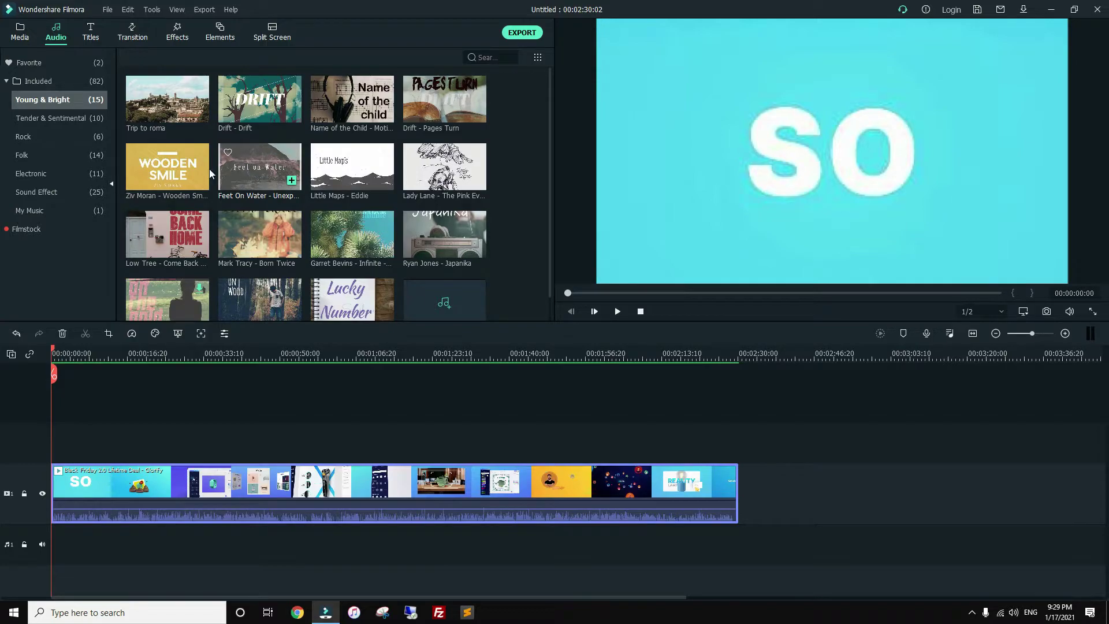
click(49, 140)
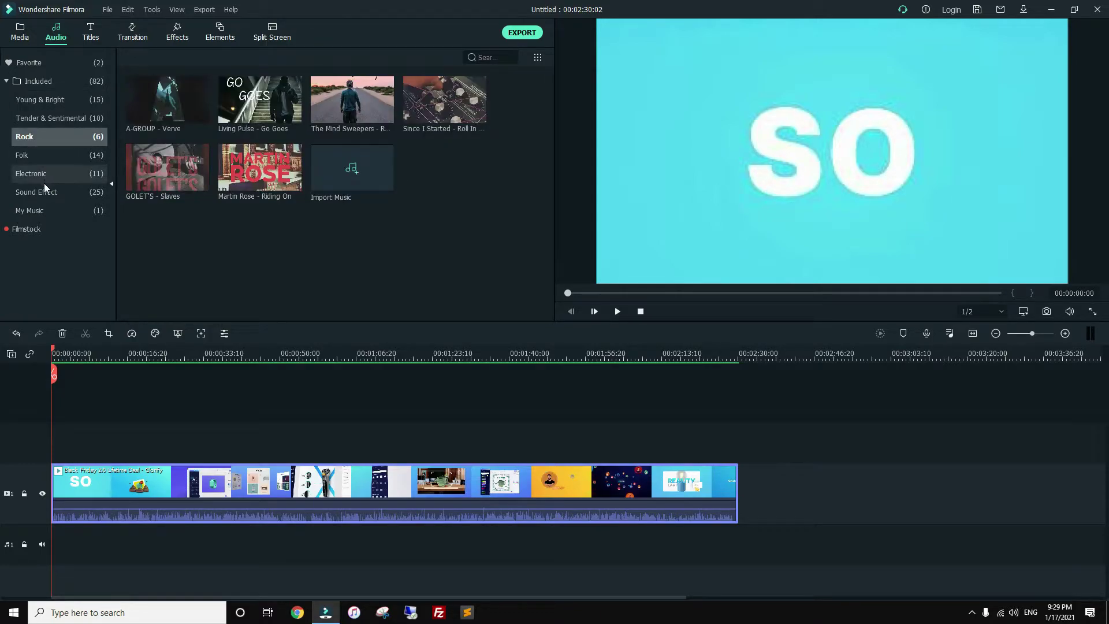
click(43, 98)
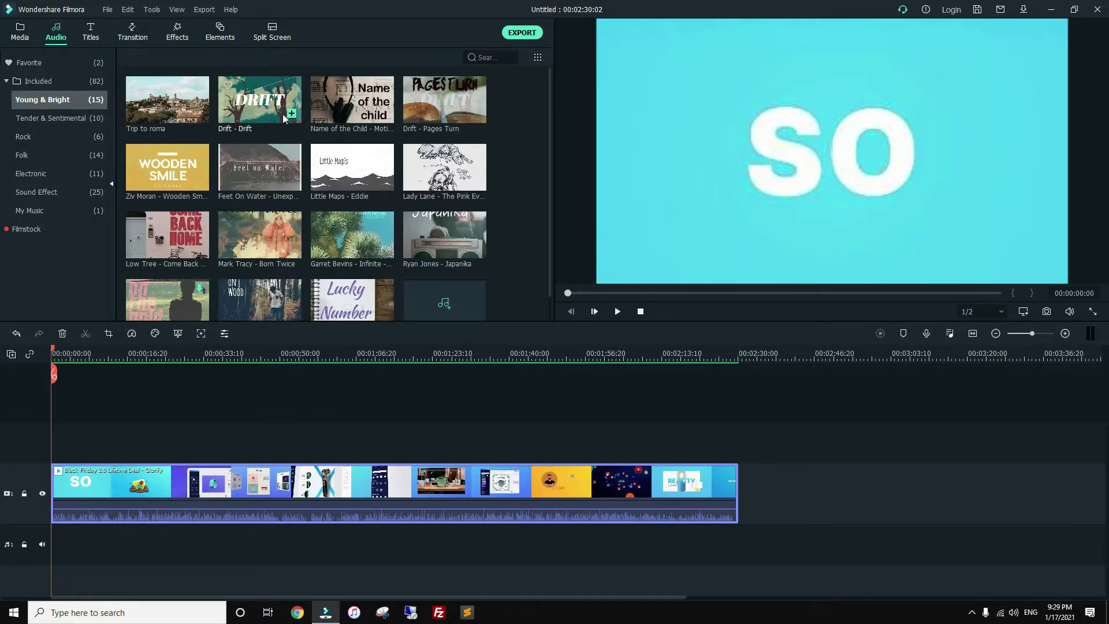
click(245, 100)
drag(242, 101, 50, 518)
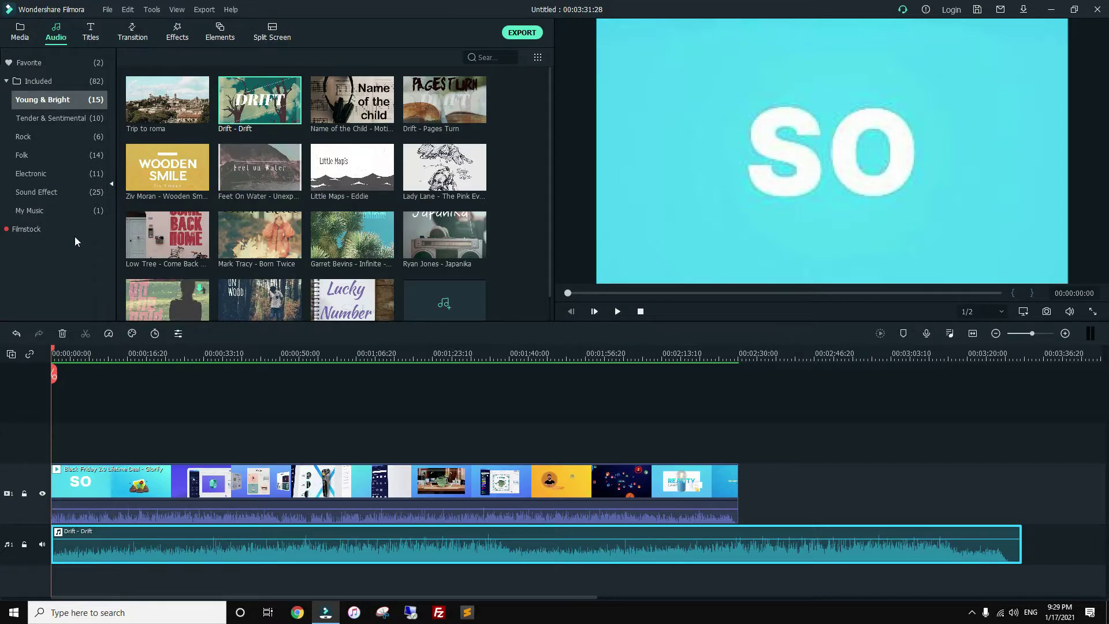
Place the Biking_Girl_Alpha clip on a second video track at about 10 seconds and undo the placement
click(19, 33)
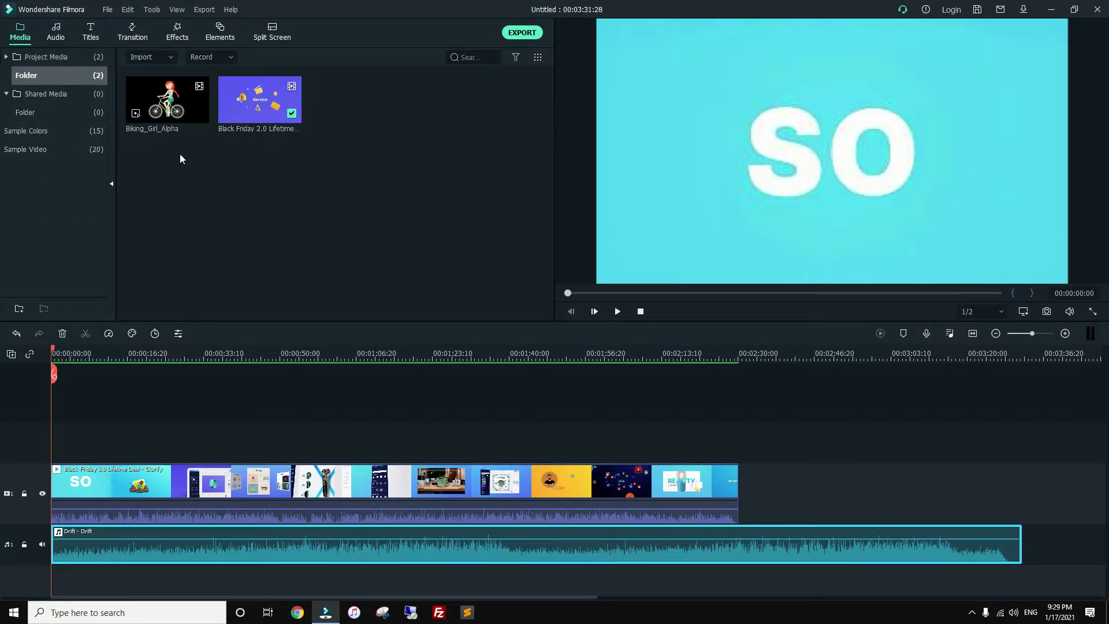
mouse_move(162, 107)
drag(162, 107, 98, 431)
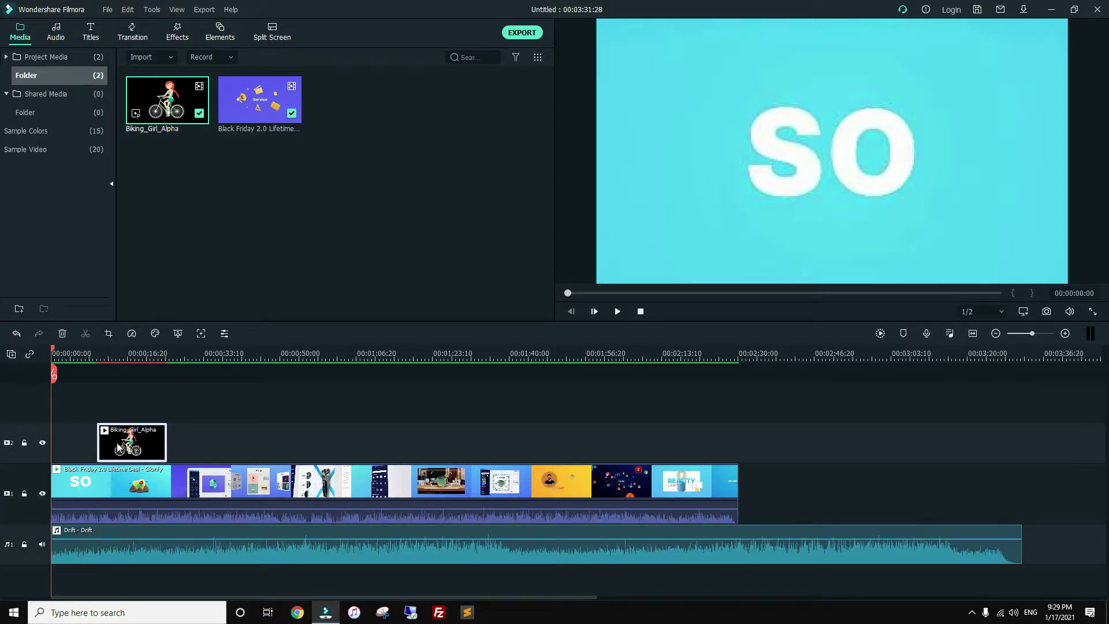
click(19, 333)
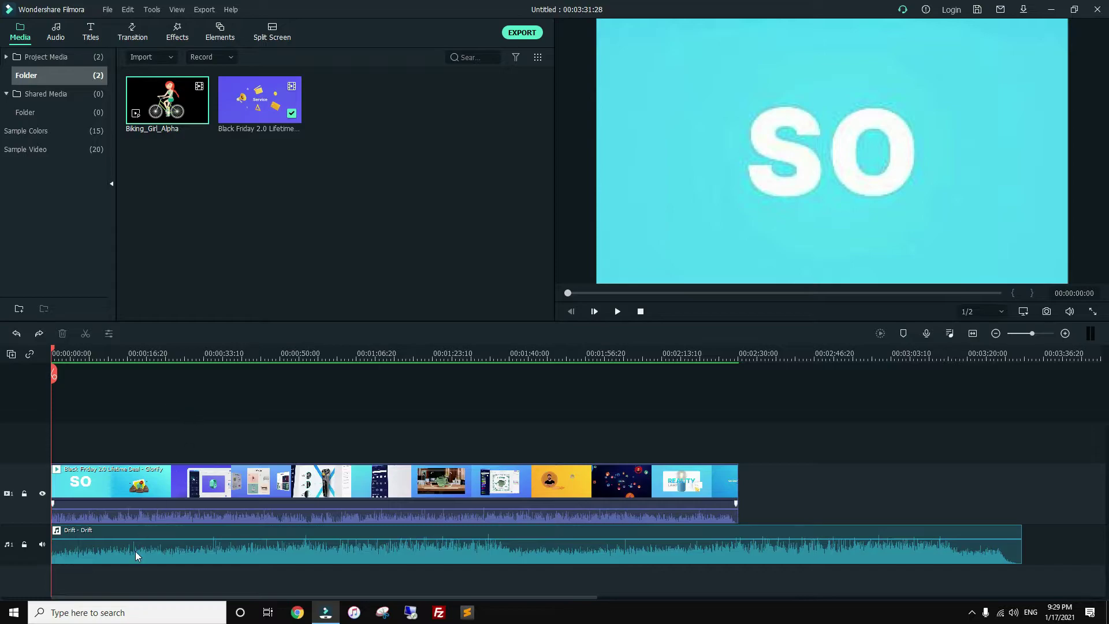
Add the Ziv Moran - Wooden Smile song to a second audio track at about 10 seconds and delete it again
click(55, 31)
drag(185, 155, 95, 586)
click(157, 549)
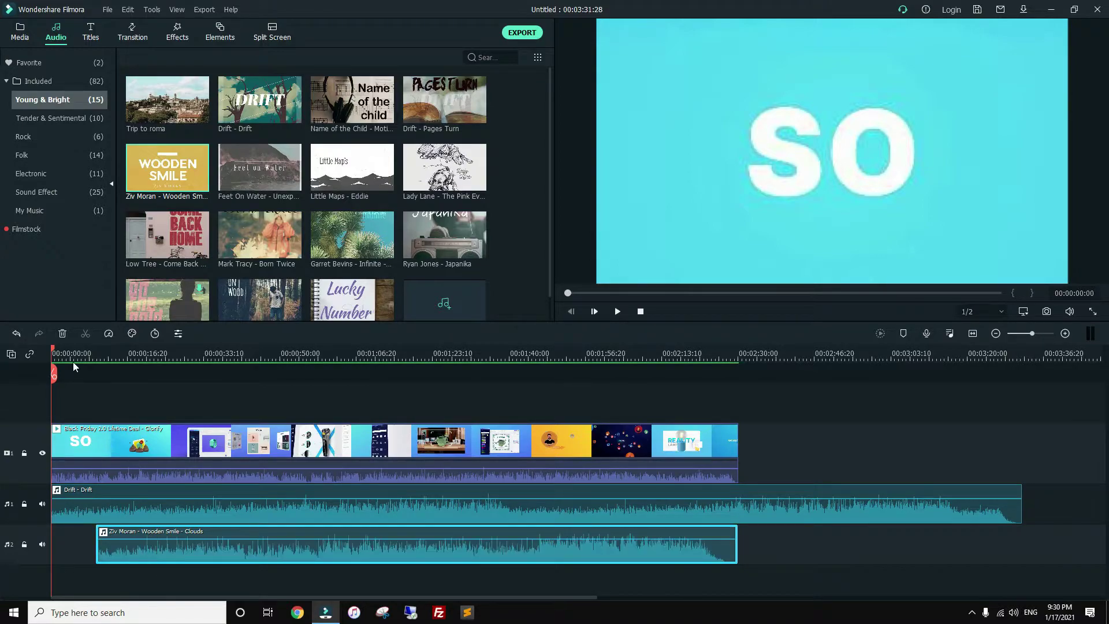
click(62, 334)
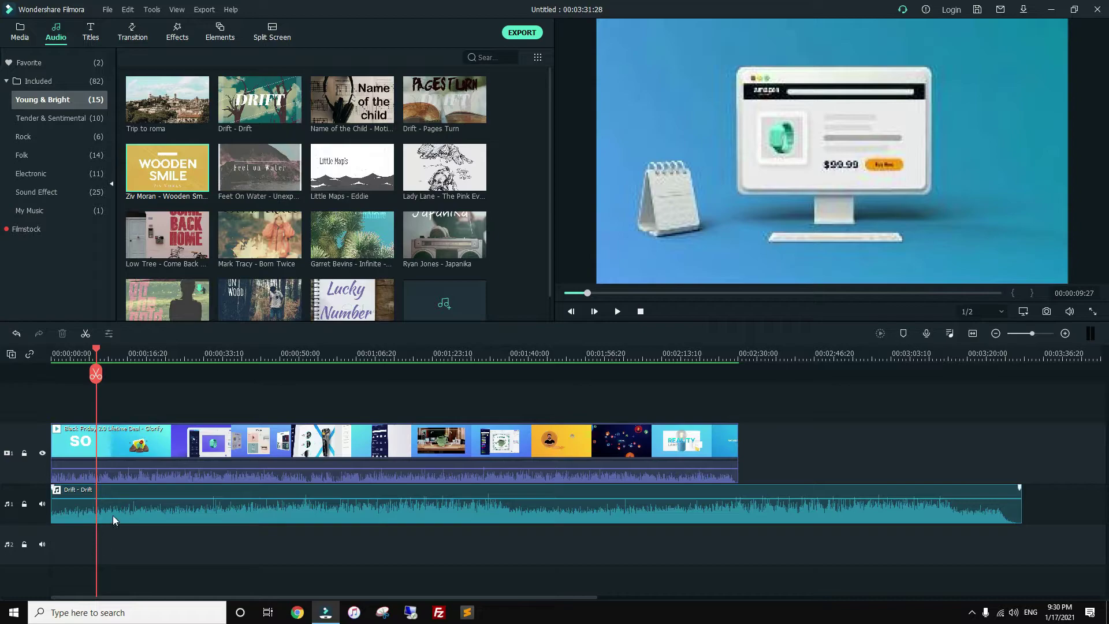
Lower the Drift song's volume on the timeline to about -21.64 dB and play the video from the start
drag(97, 347, 52, 353)
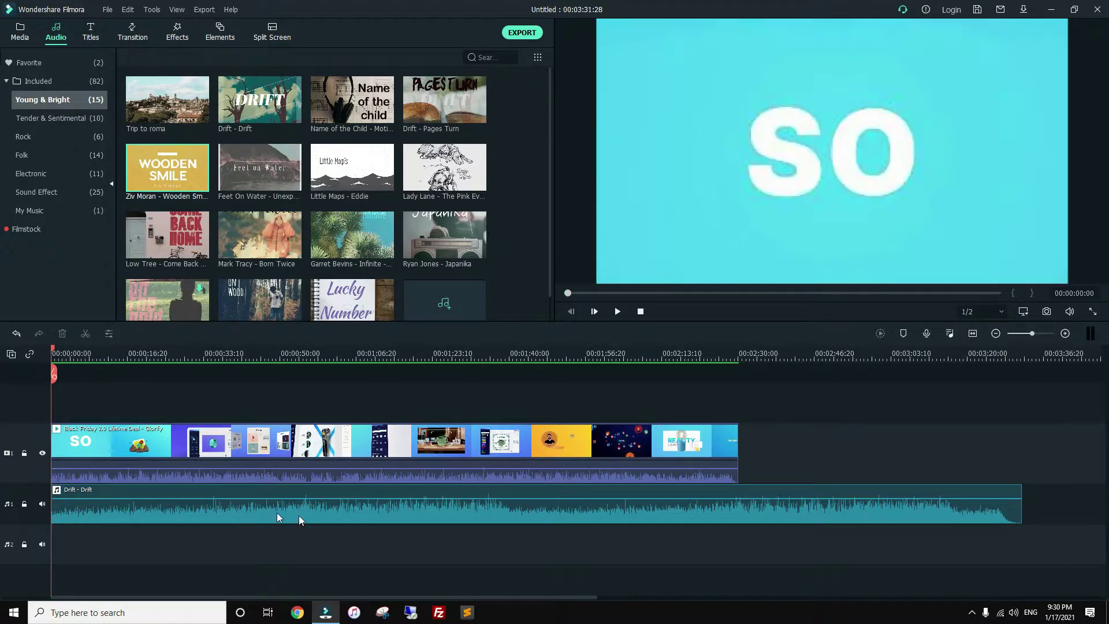
mouse_move(115, 499)
mouse_move(509, 497)
mouse_move(237, 495)
drag(237, 499, 235, 513)
click(623, 311)
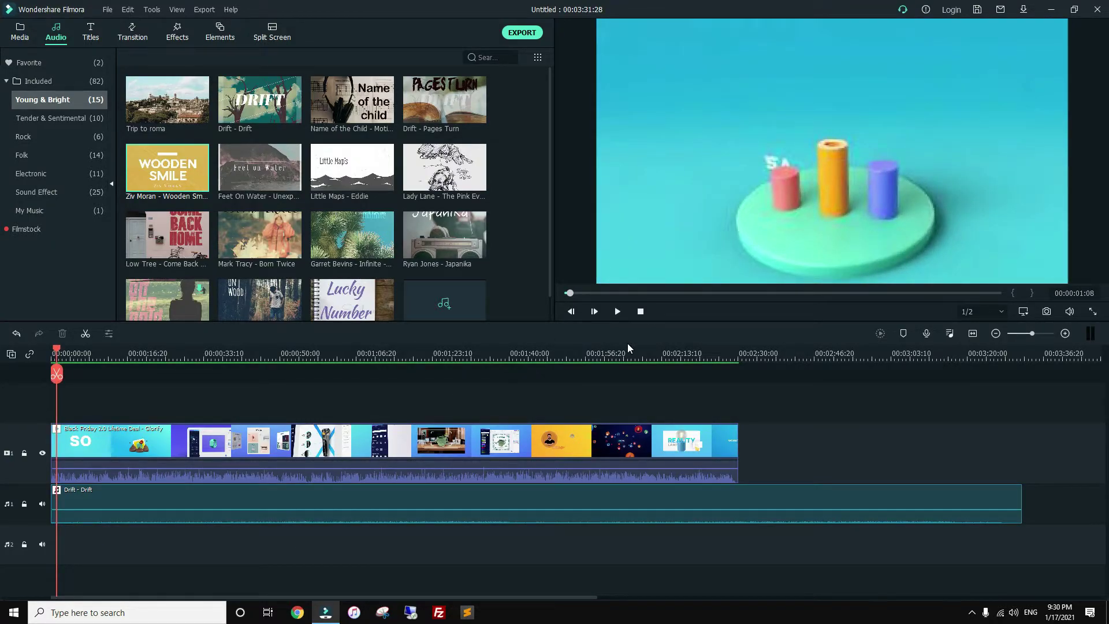
Set the Drift song's volume to about -25.68 dB in its audio settings and delete the song from the timeline
double_click(420, 503)
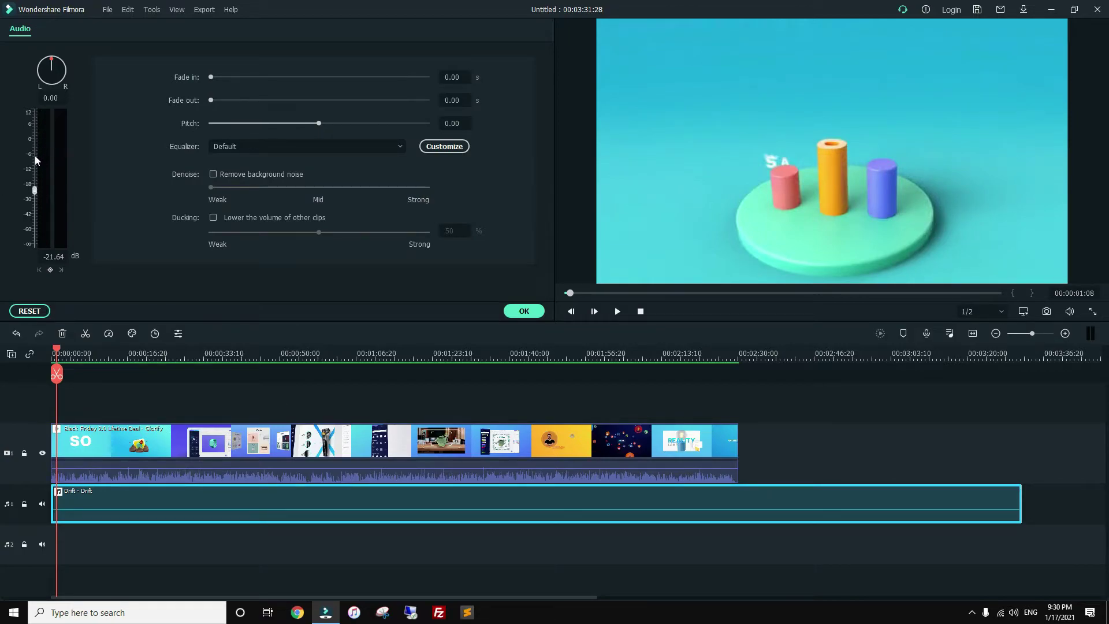
drag(32, 192, 37, 198)
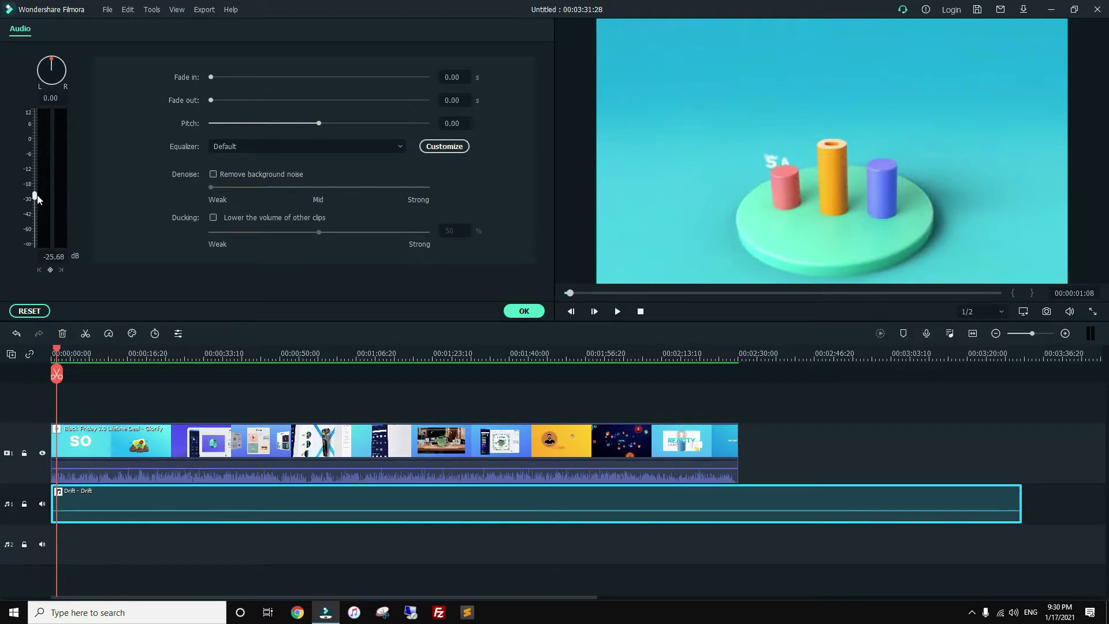
click(534, 310)
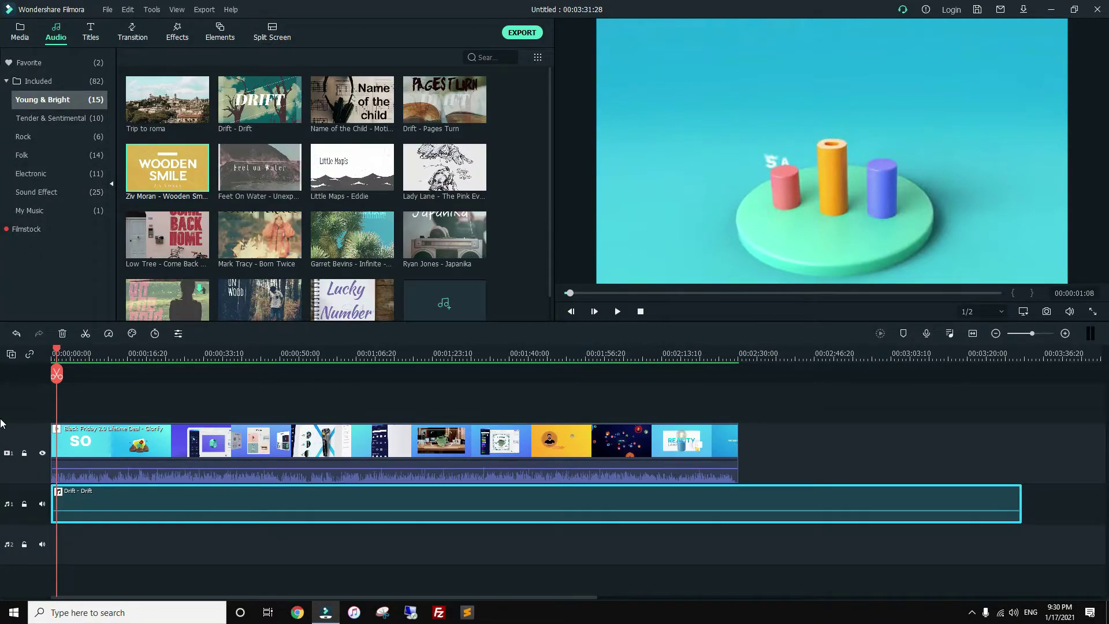
click(62, 333)
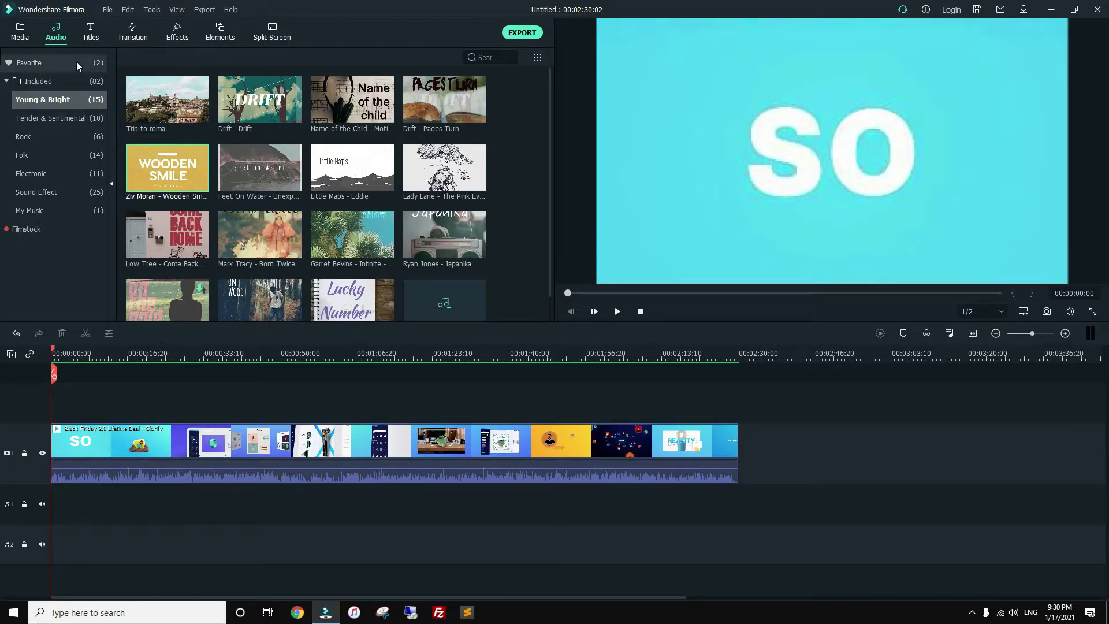
Preview the Default Title and Title 2 templates from the included titles
click(91, 39)
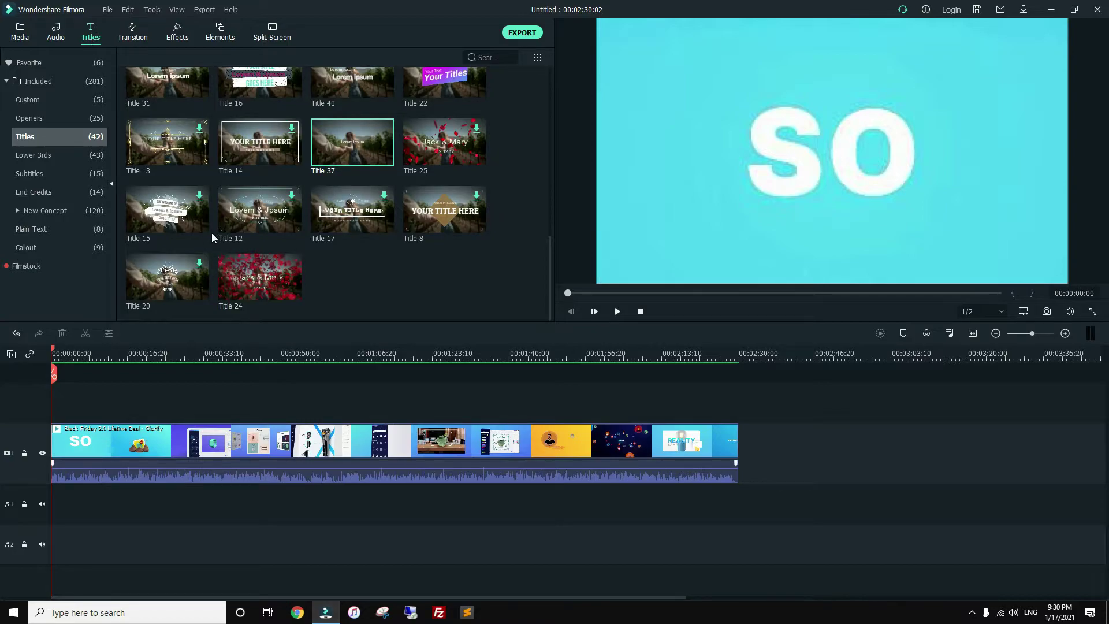
scroll(215, 213, up, 5)
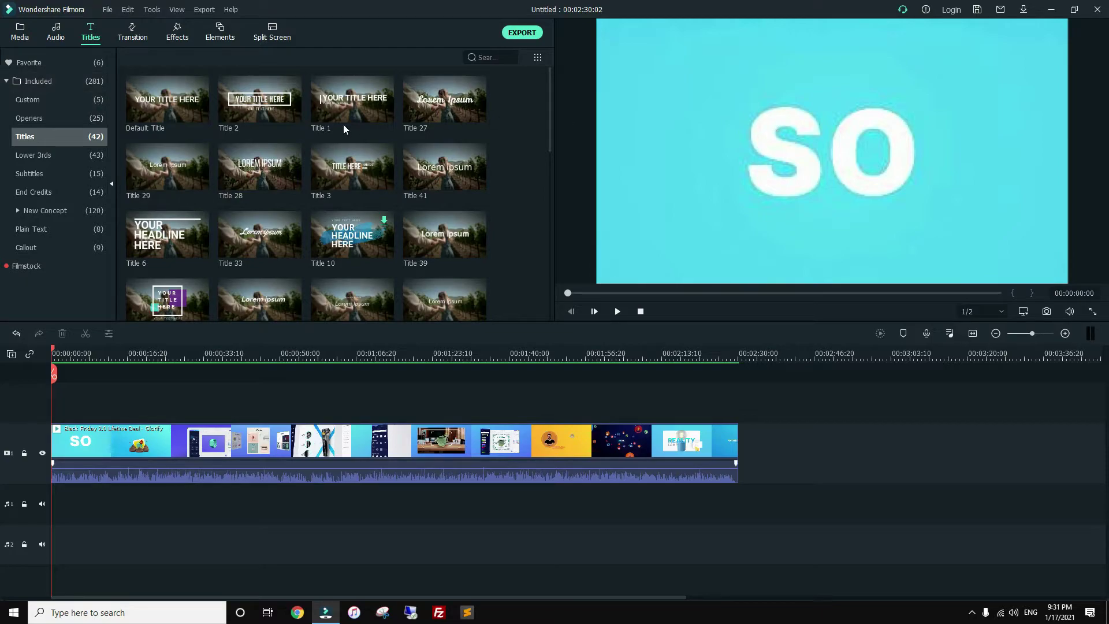
click(157, 107)
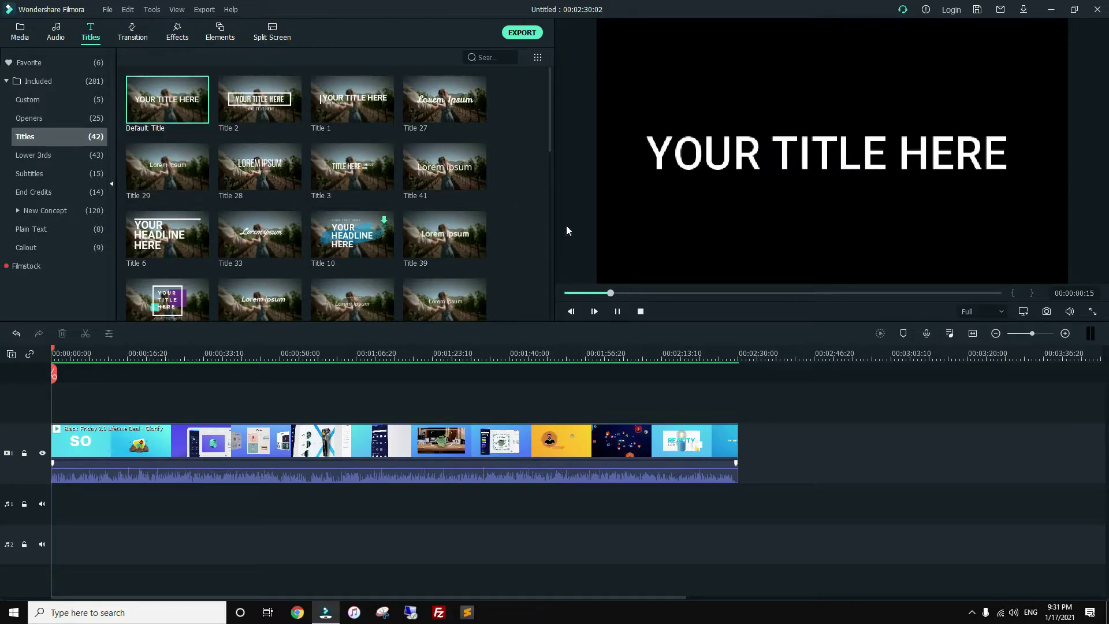
click(257, 103)
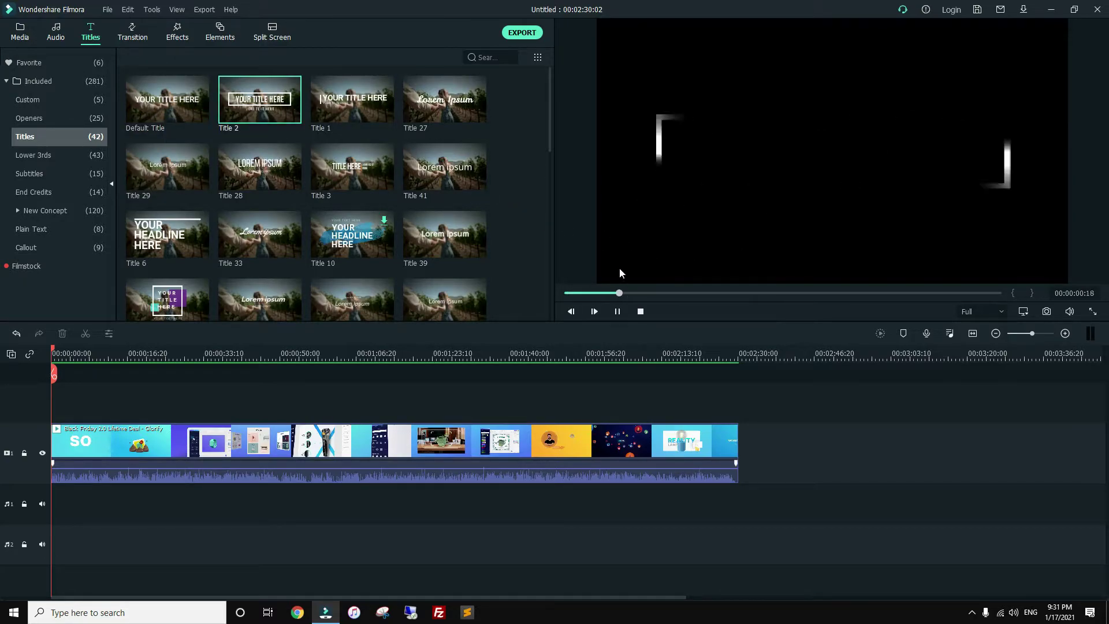
click(618, 312)
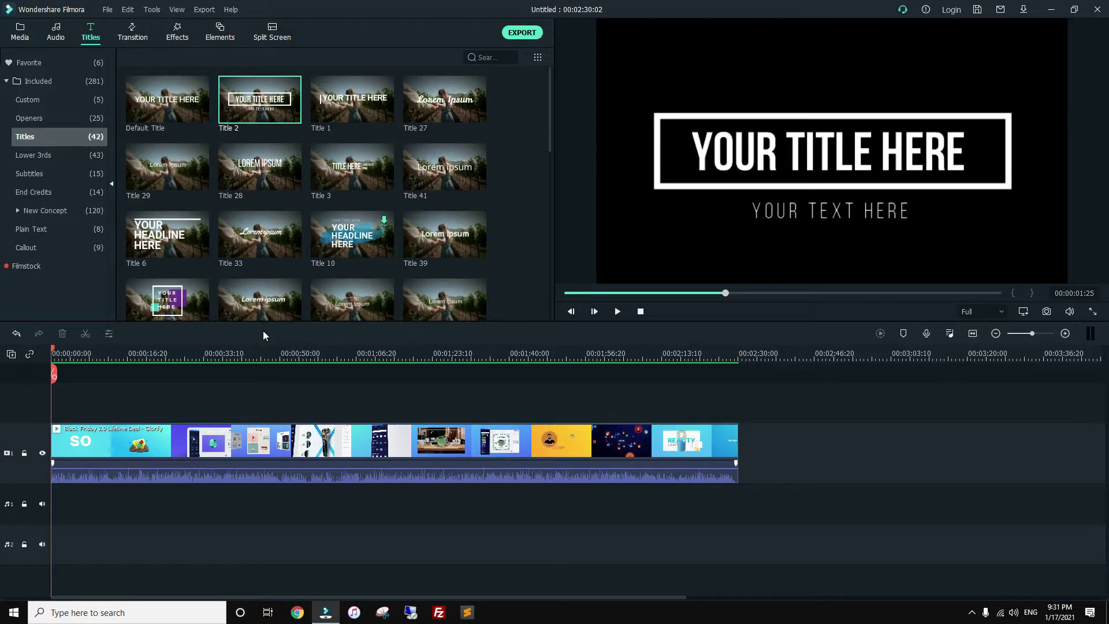
Place the Title 2 template on a new track above the video at about 1 second
click(56, 356)
scroll(64, 353, up, 5)
mouse_move(64, 353)
mouse_down()
mouse_move(316, 353)
mouse_move(152, 361)
mouse_move(63, 359)
mouse_move(57, 349)
mouse_move(77, 350)
mouse_up()
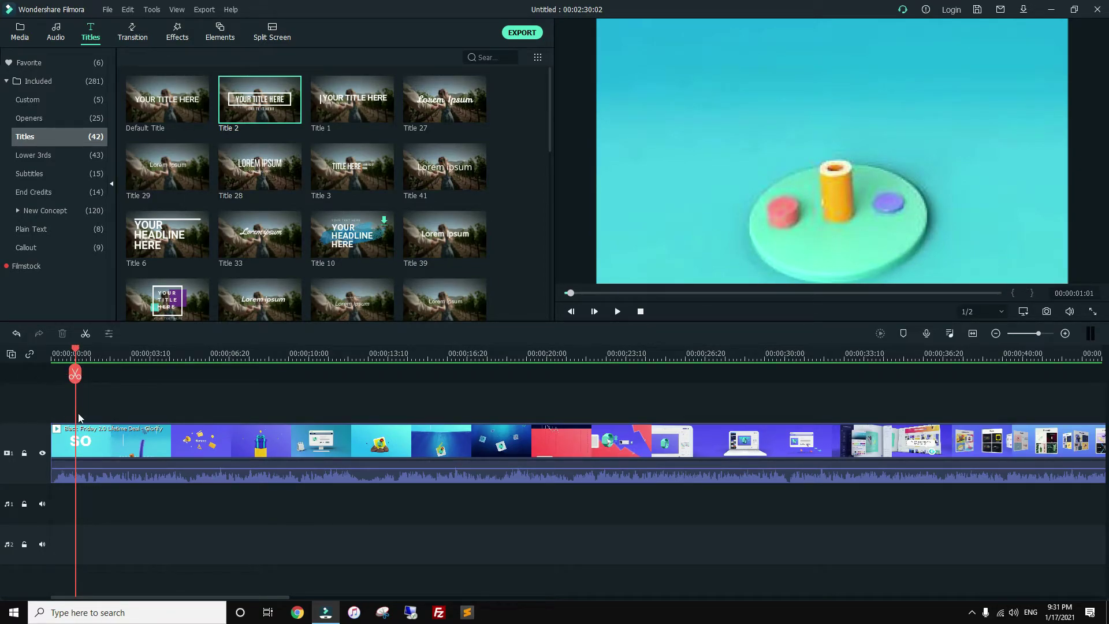
drag(237, 124, 75, 417)
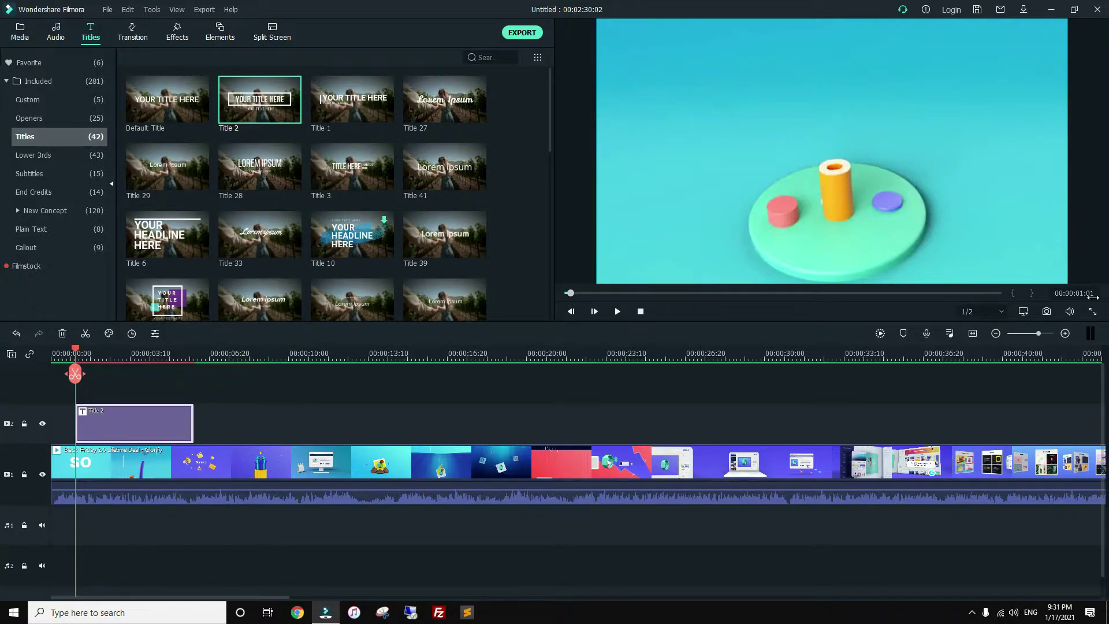
Lengthen the Title 2 clip on the timeline so that it ends at about 7 seconds
drag(76, 350, 50, 362)
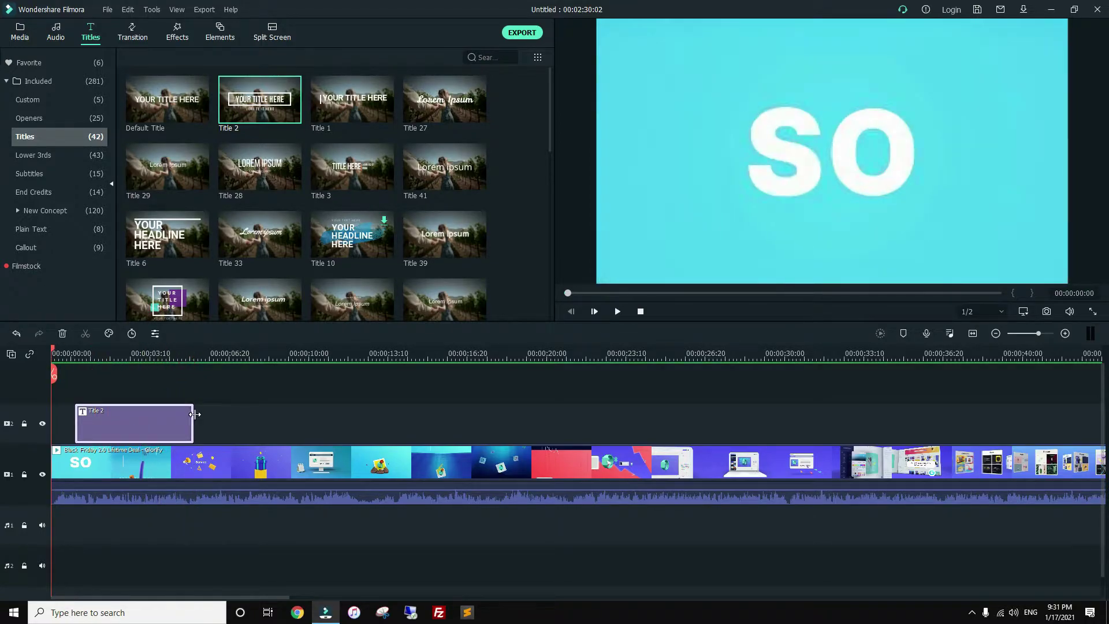
mouse_move(194, 414)
mouse_down()
mouse_move(175, 414)
mouse_move(202, 414)
mouse_up()
drag(201, 413, 227, 428)
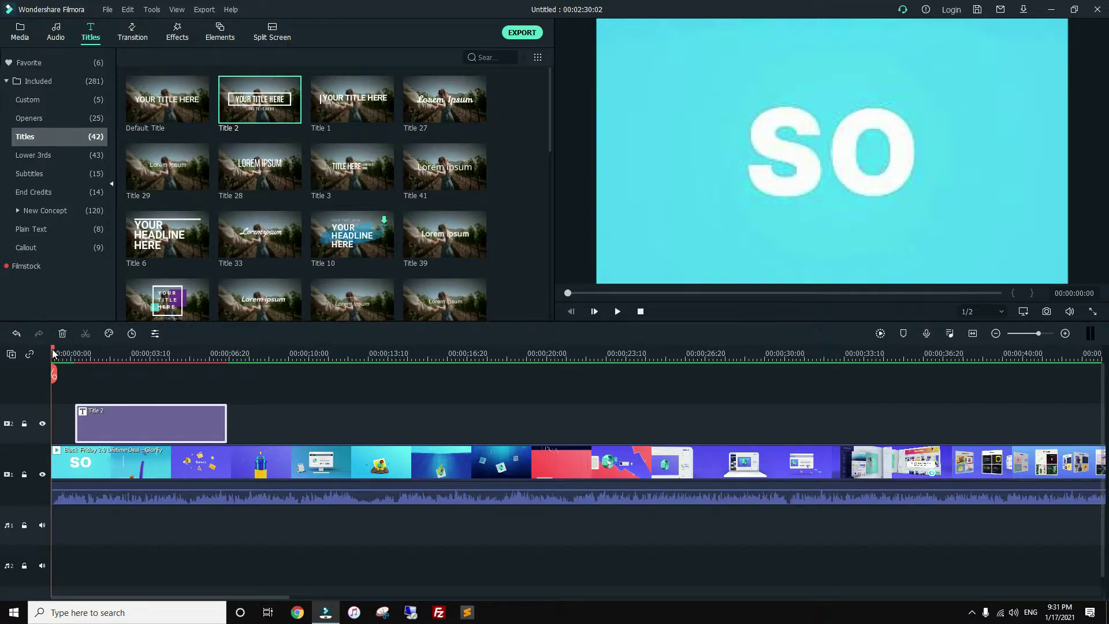
Change the title's lower text line to "First video using filmora" and shorten the title clip to end at about 4 seconds
drag(54, 354, 97, 354)
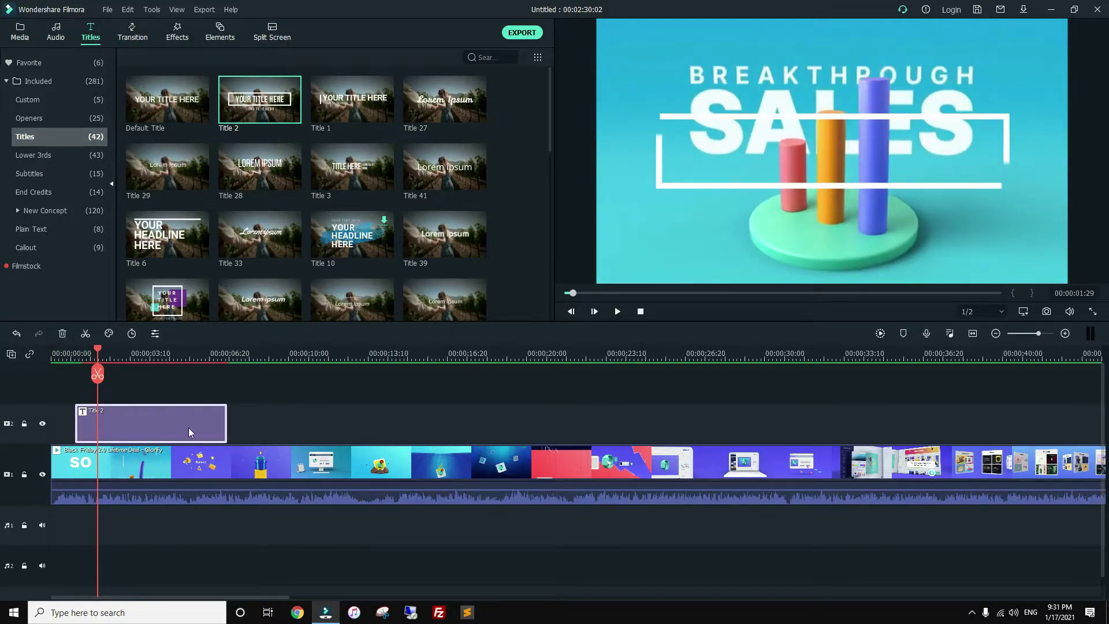
double_click(175, 419)
drag(292, 111, 207, 114)
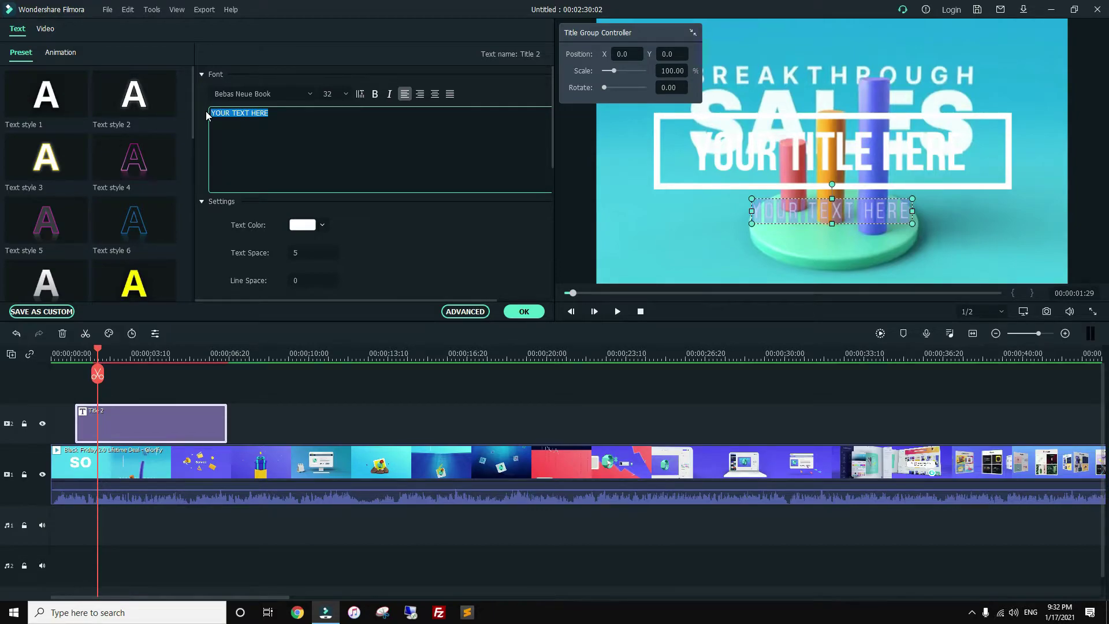
text(Fir)
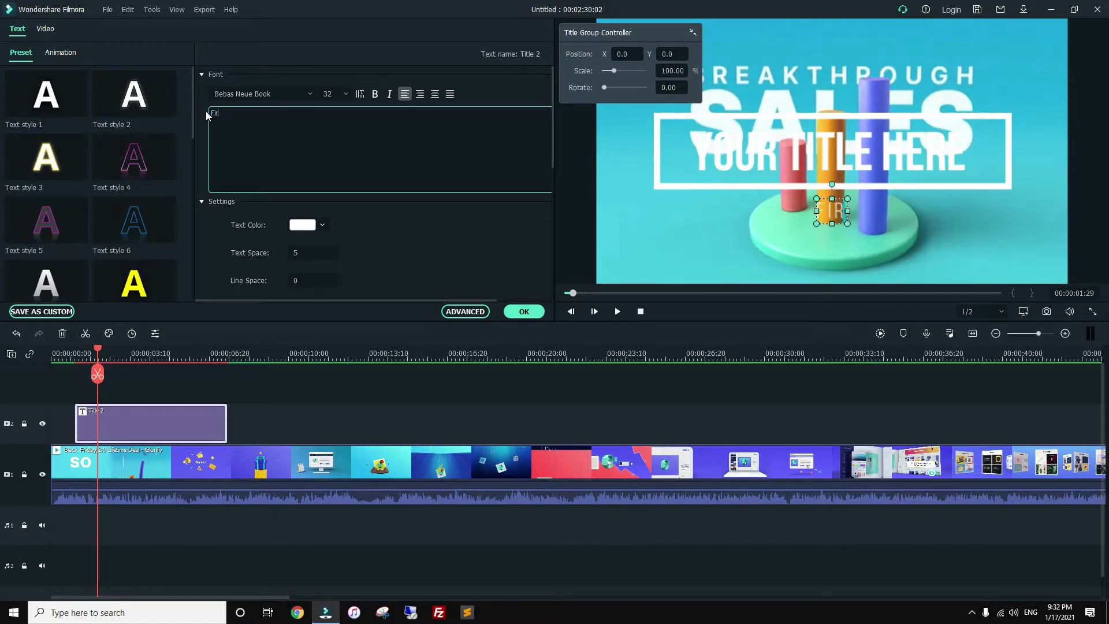
text(st vid)
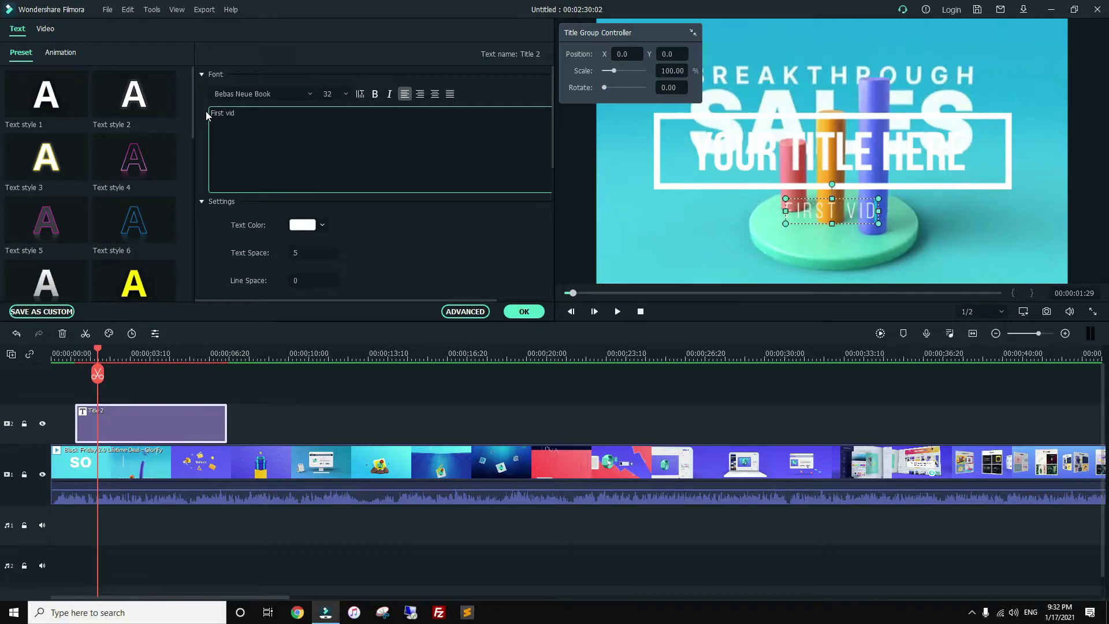
text(eo using filmo)
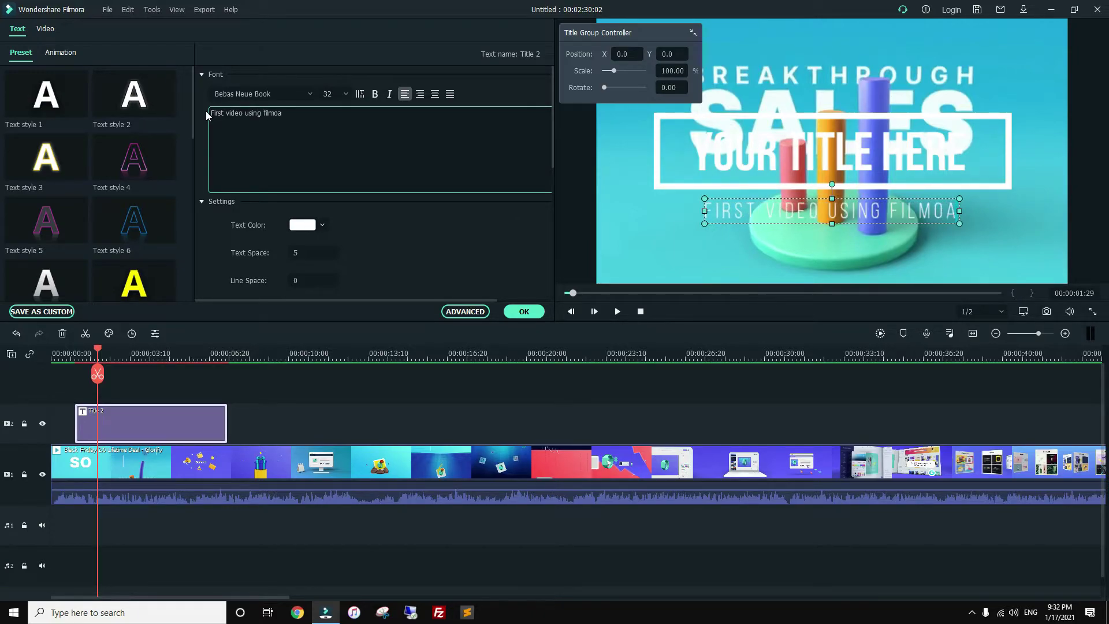
text(ra)
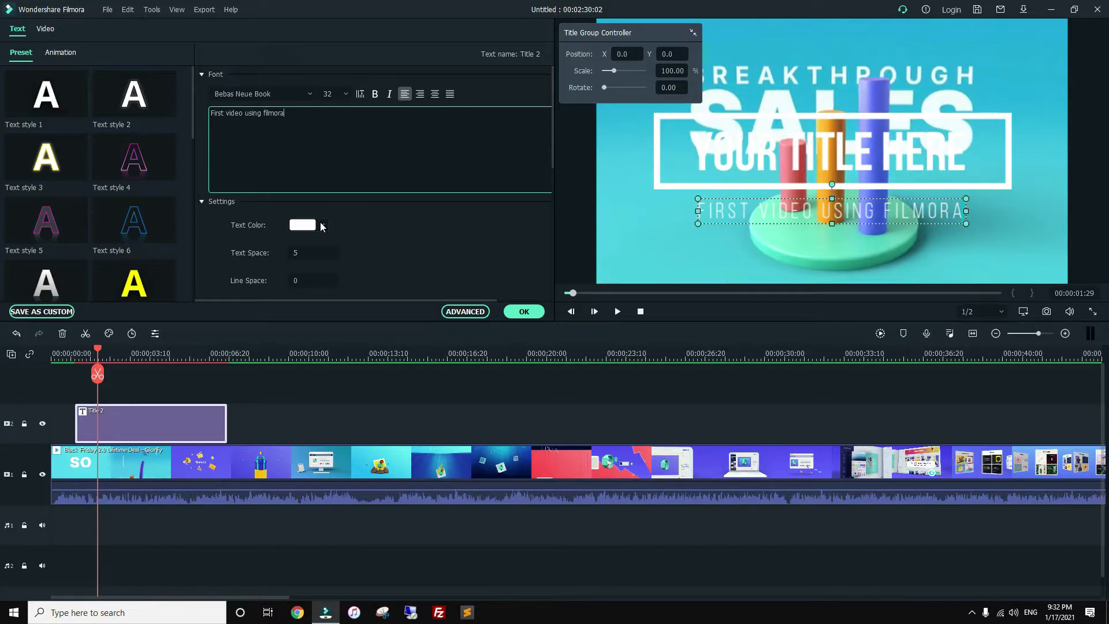
scroll(347, 256, down, 3)
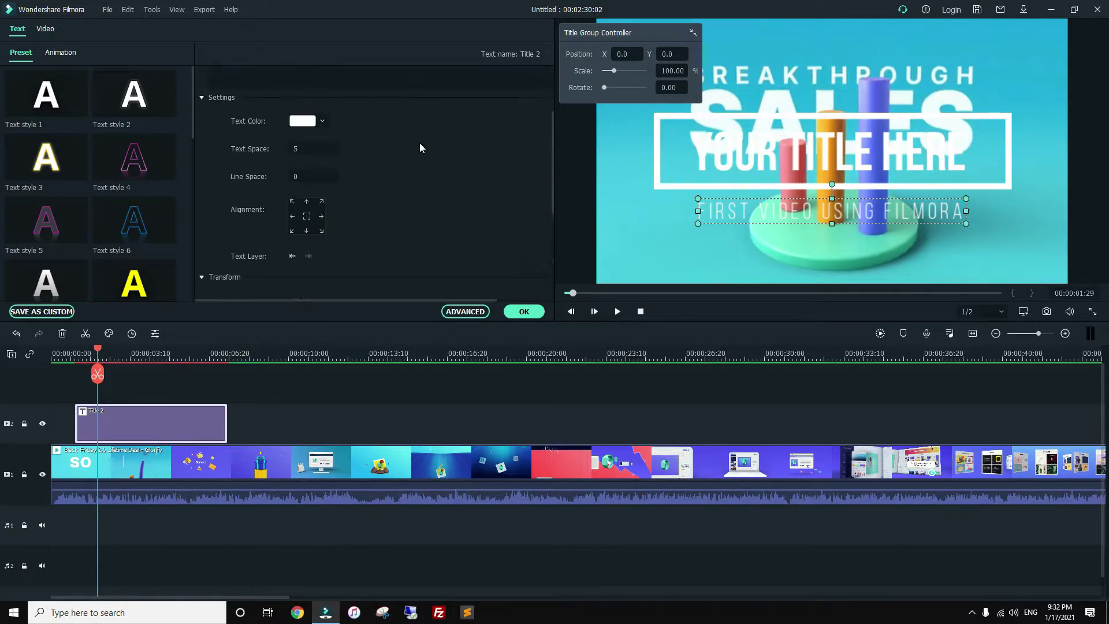
scroll(307, 134, up, 3)
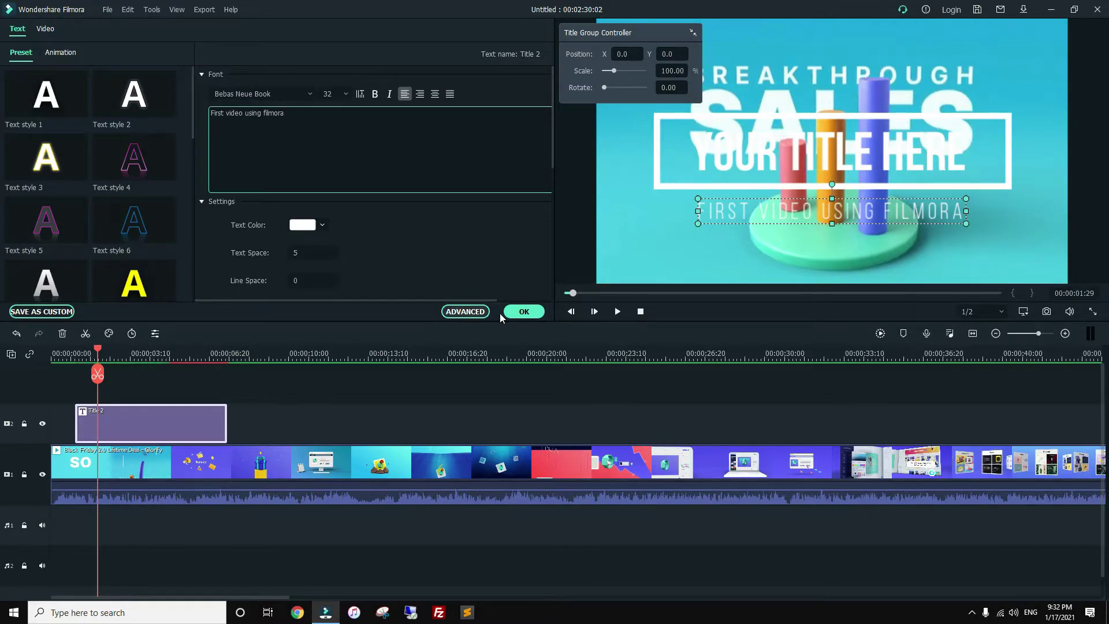
click(518, 314)
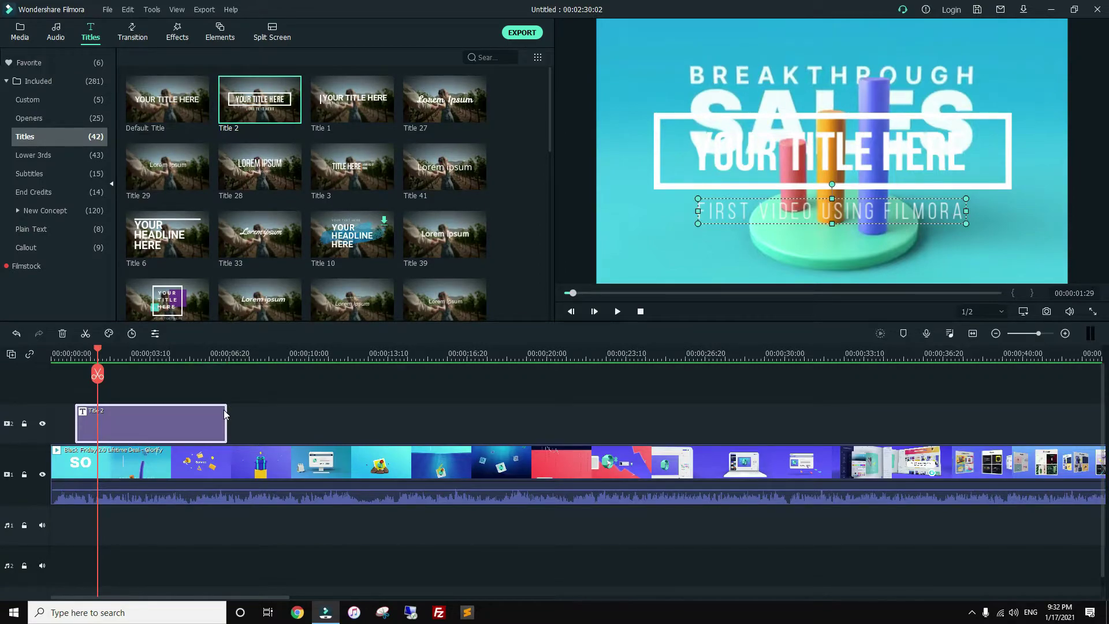
drag(225, 414, 149, 422)
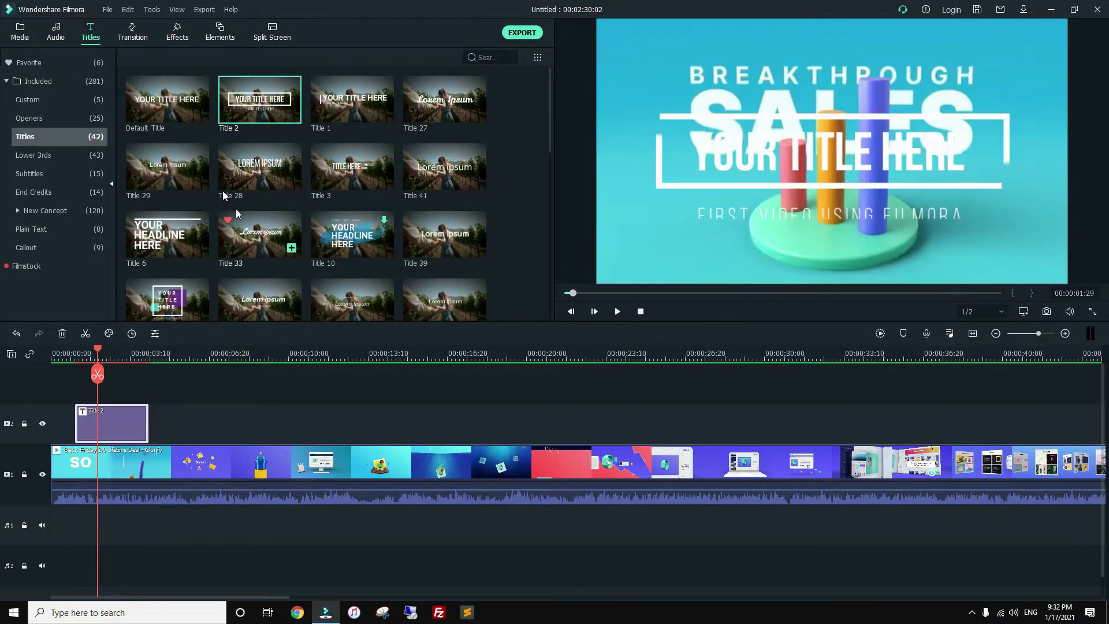
Browse the included transitions, previewing Fade and Blind 1, and look through the Linear and Plain Shape categories
click(130, 30)
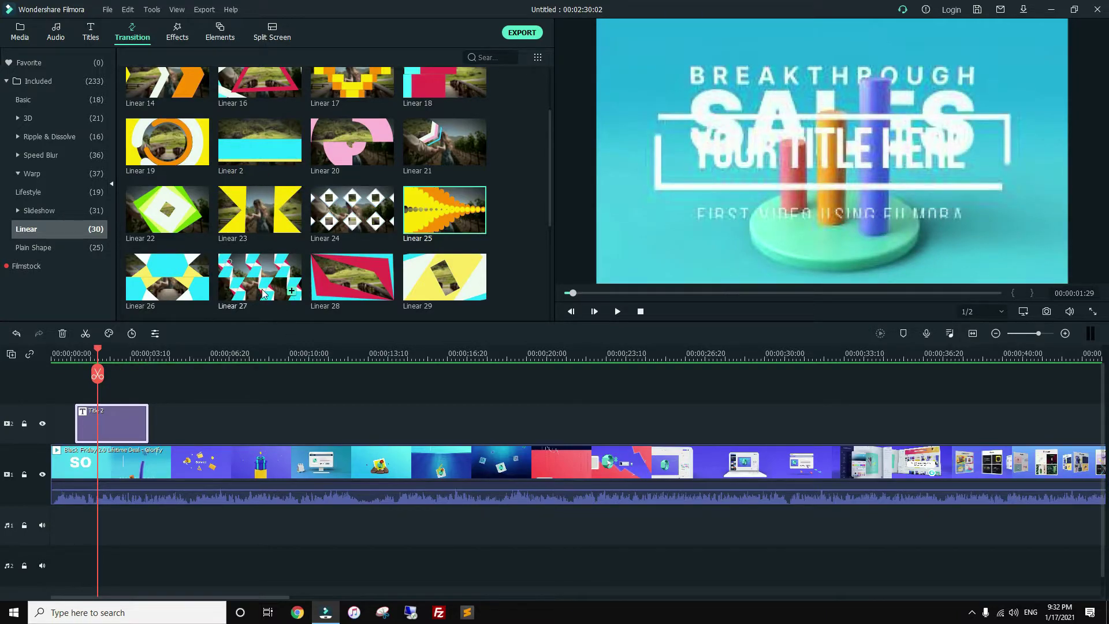
click(59, 82)
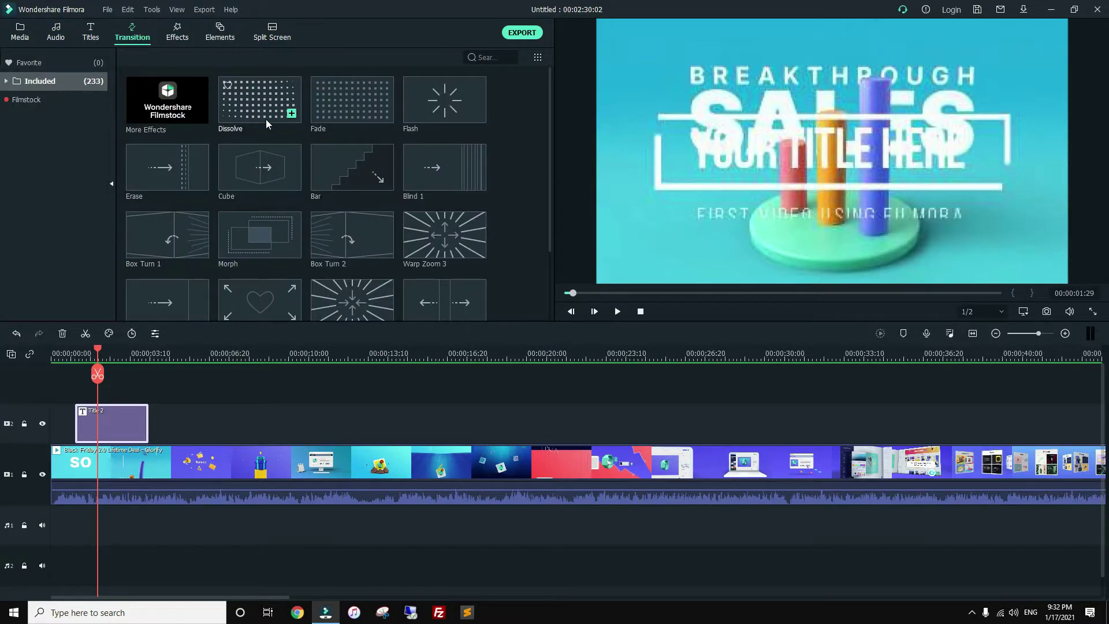
click(320, 112)
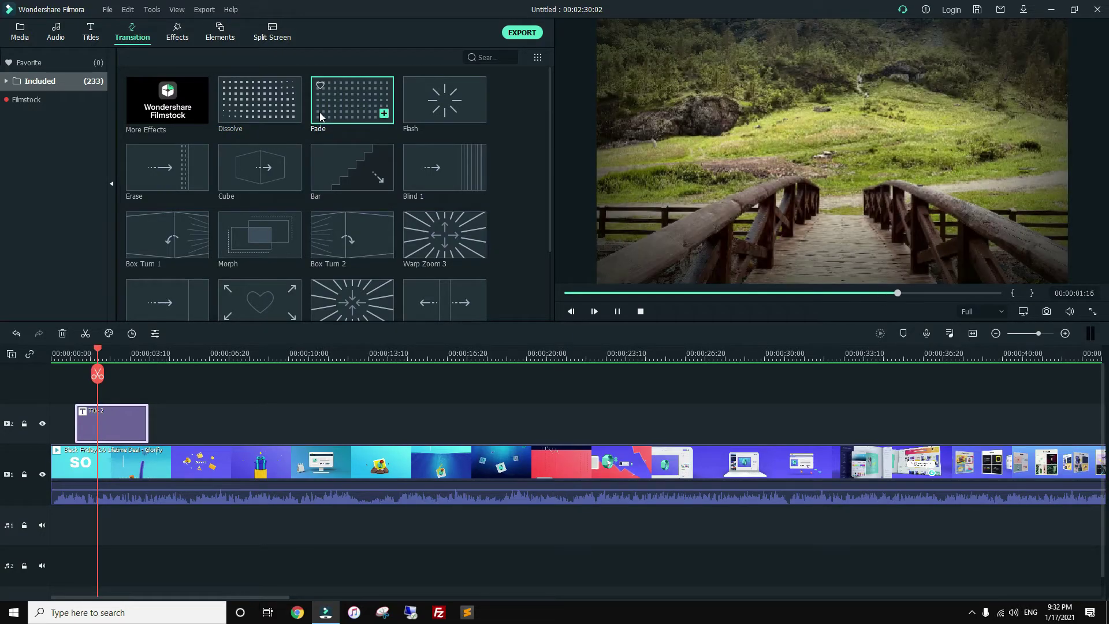
click(438, 119)
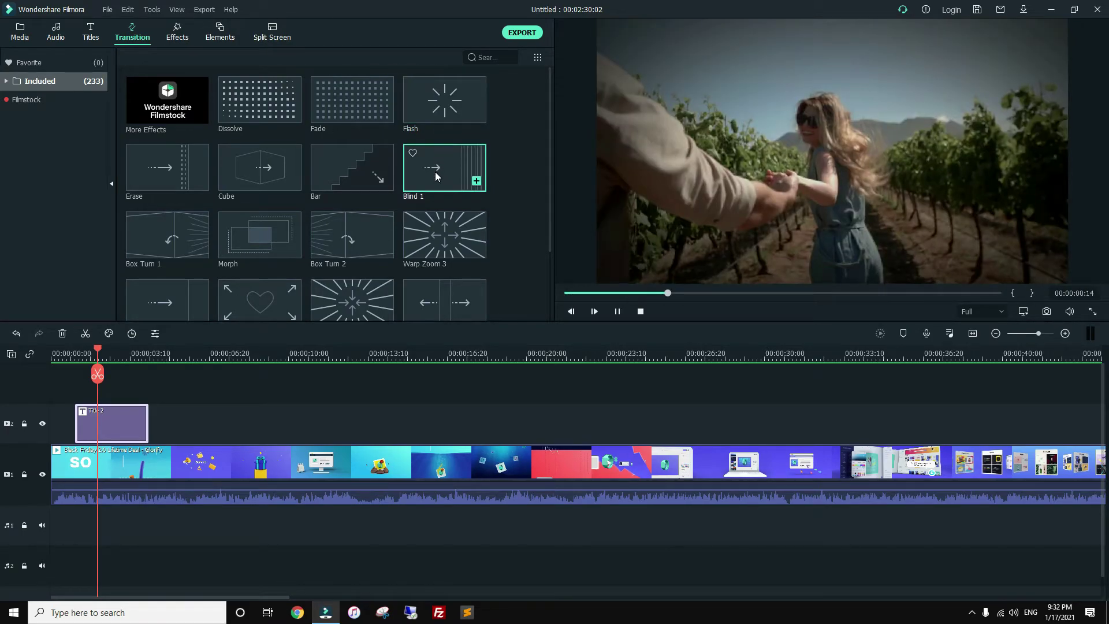
click(7, 81)
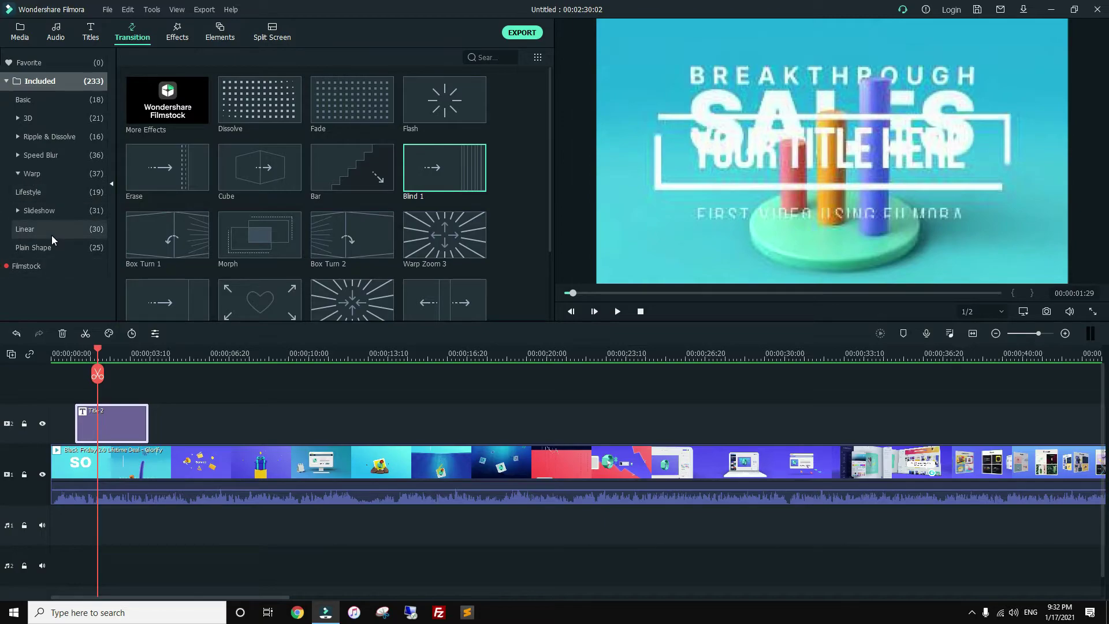
click(51, 234)
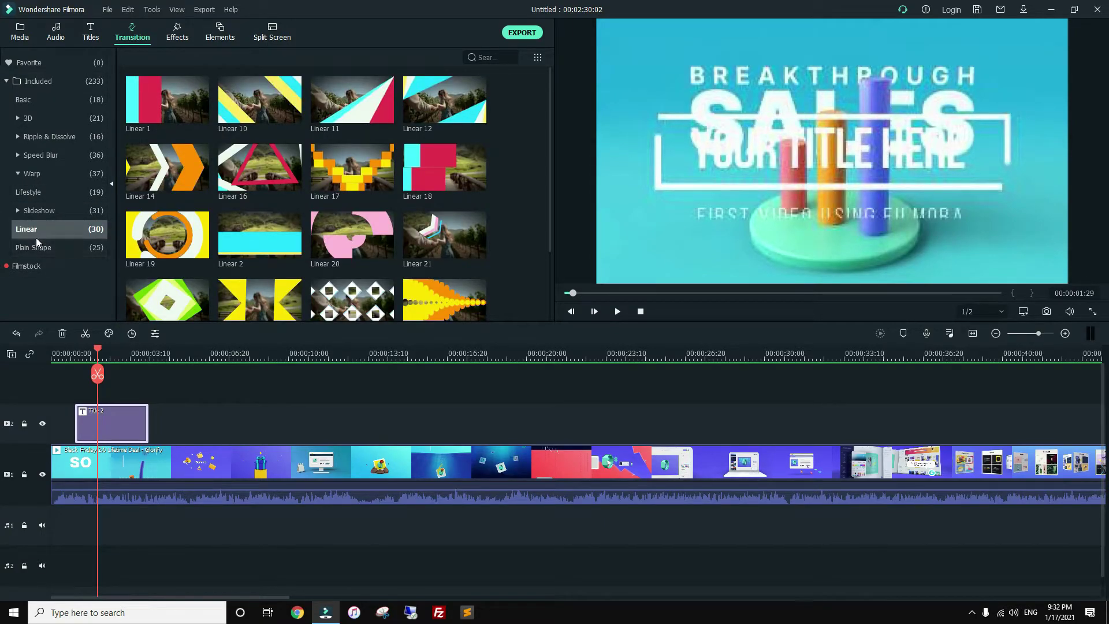
click(38, 244)
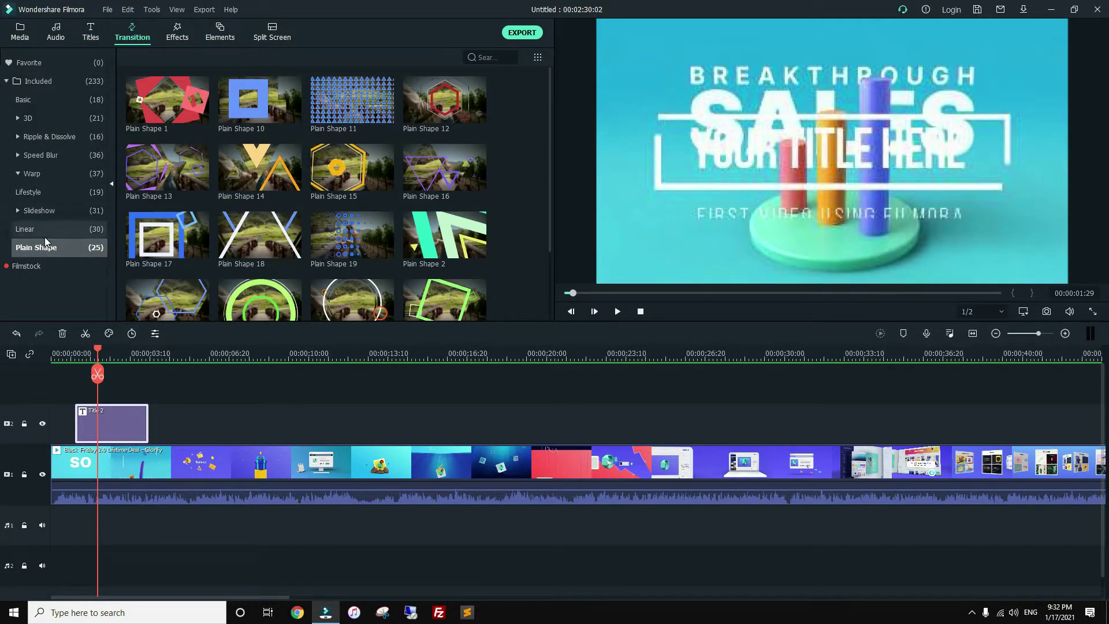
Apply the Plain Shape 11 transition to the start of the video clip and shorten it to about 1 second
drag(352, 100, 55, 482)
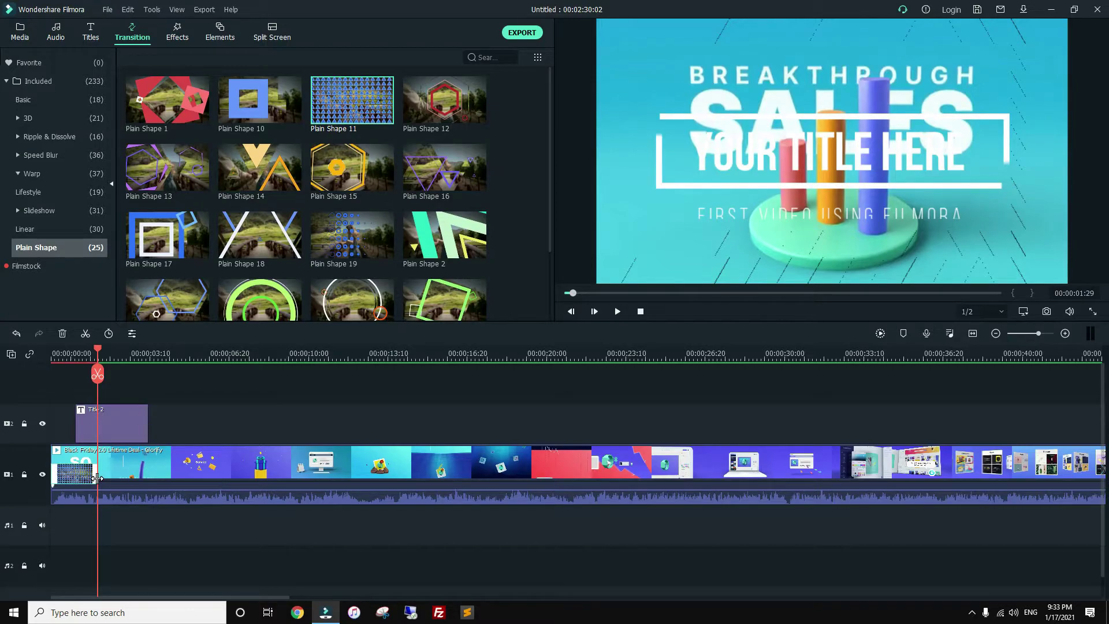
drag(98, 356, 63, 358)
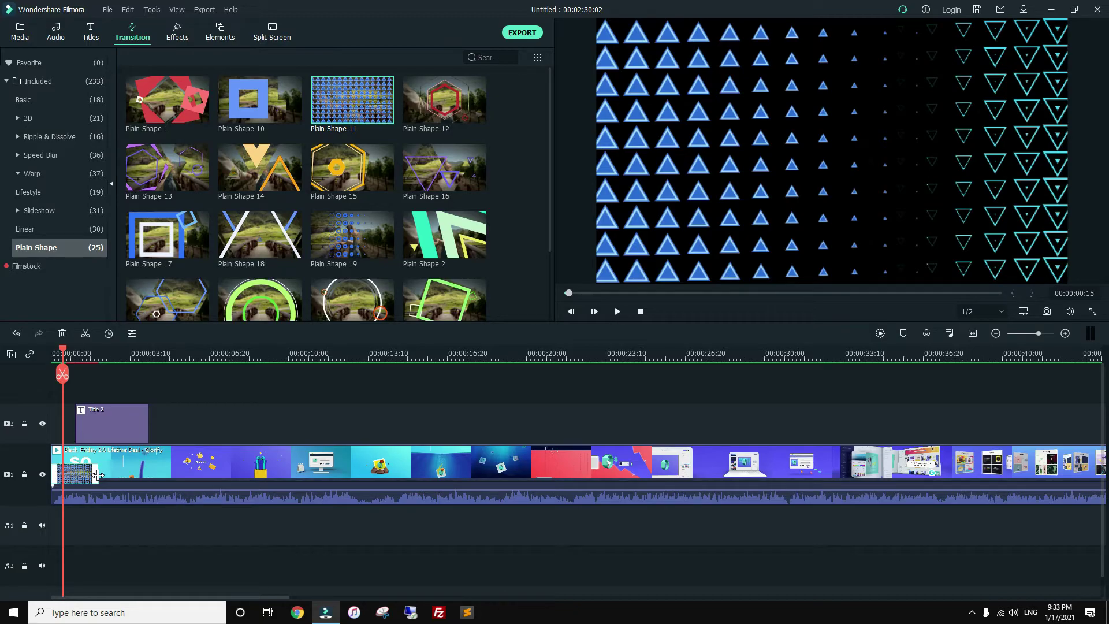
drag(75, 476, 55, 476)
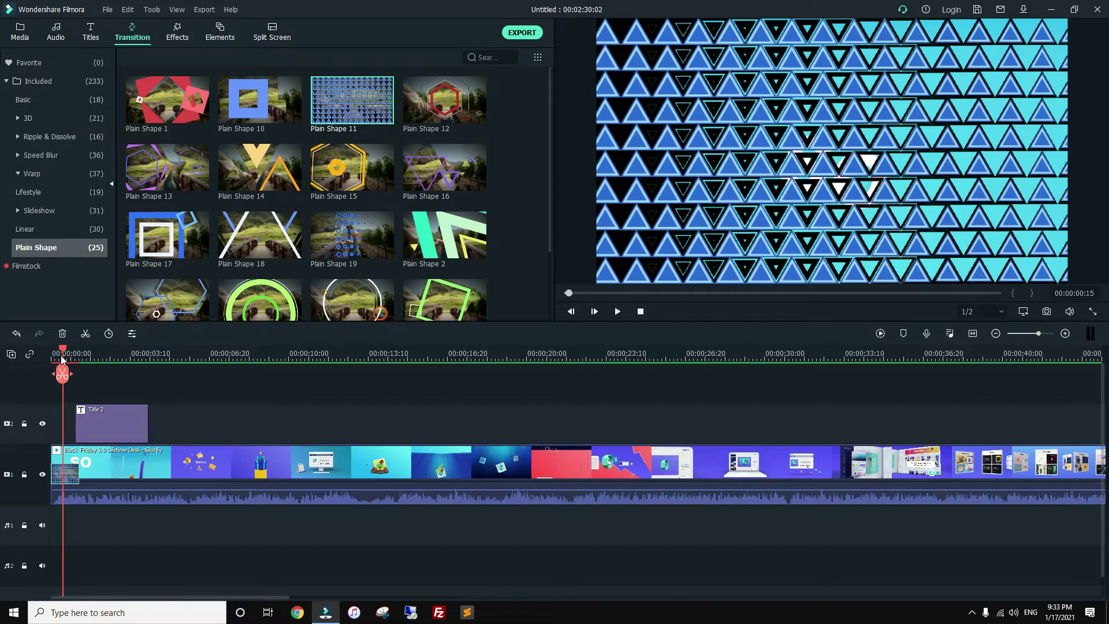
Play the timeline from the start to review the transition and title, pausing at 00:00:04:20
key(Home)
click(618, 311)
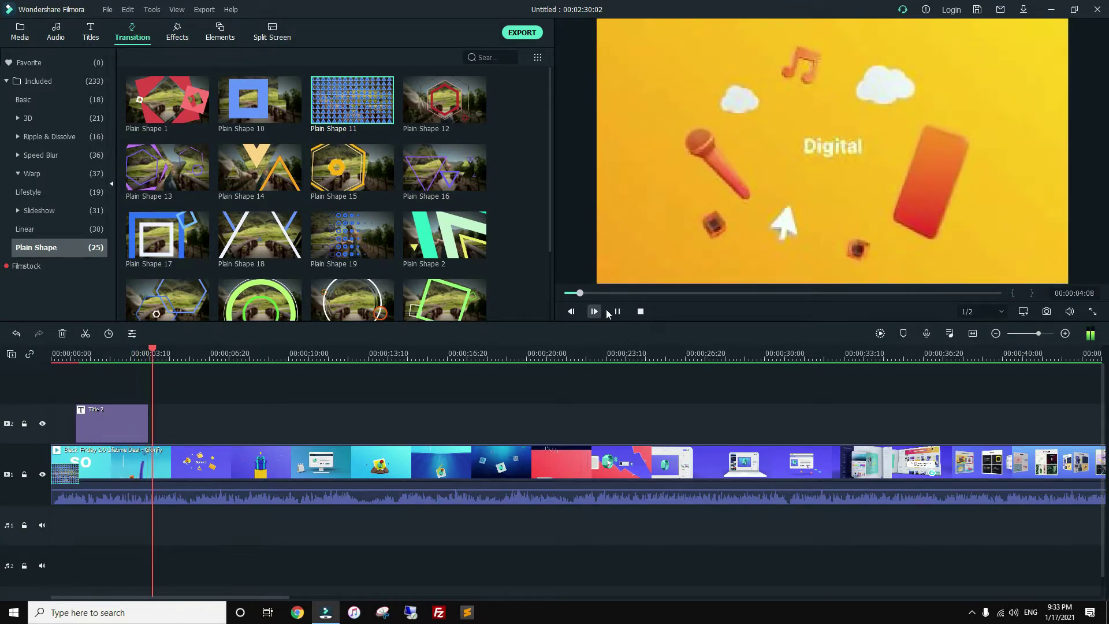
key(space)
Split the video clip at 00:00:04:20 and again at 00:00:14:18
click(148, 462)
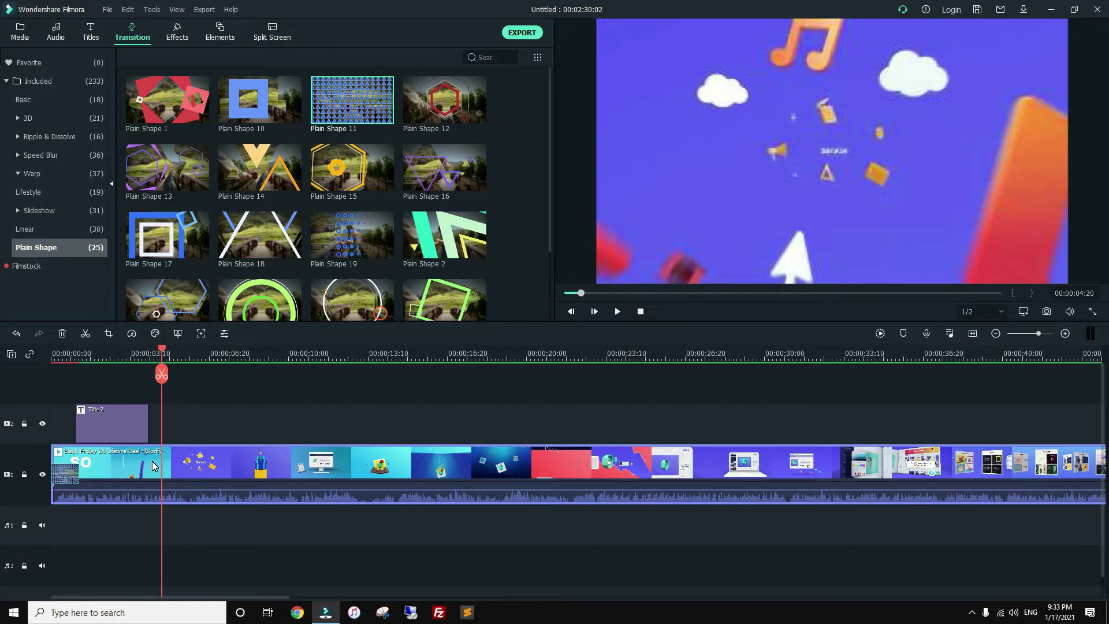
click(163, 376)
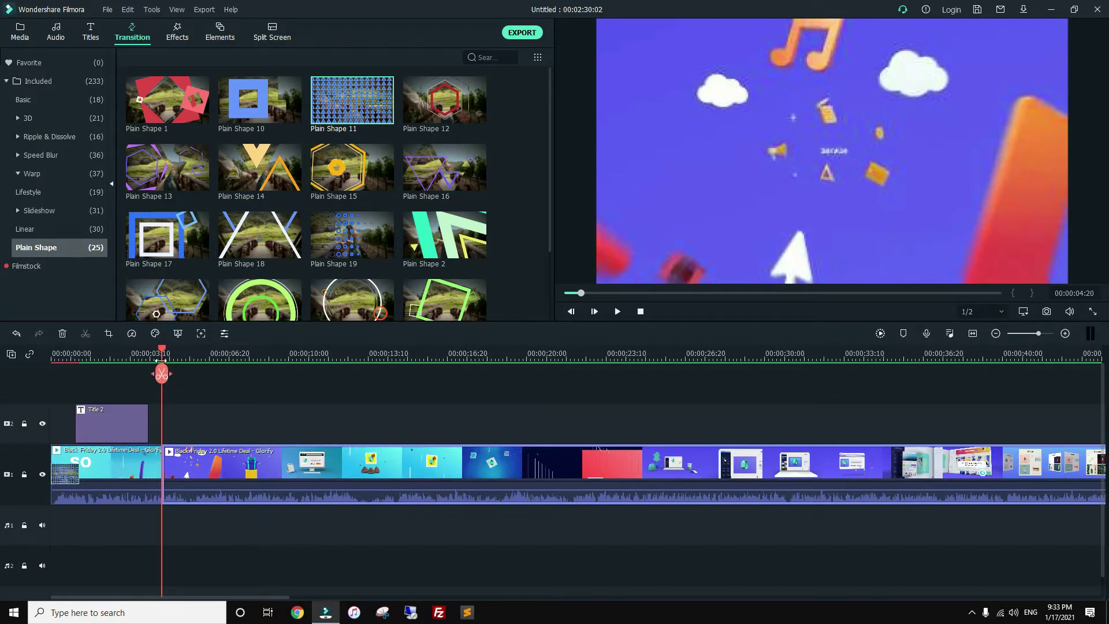
drag(162, 349, 398, 381)
click(398, 374)
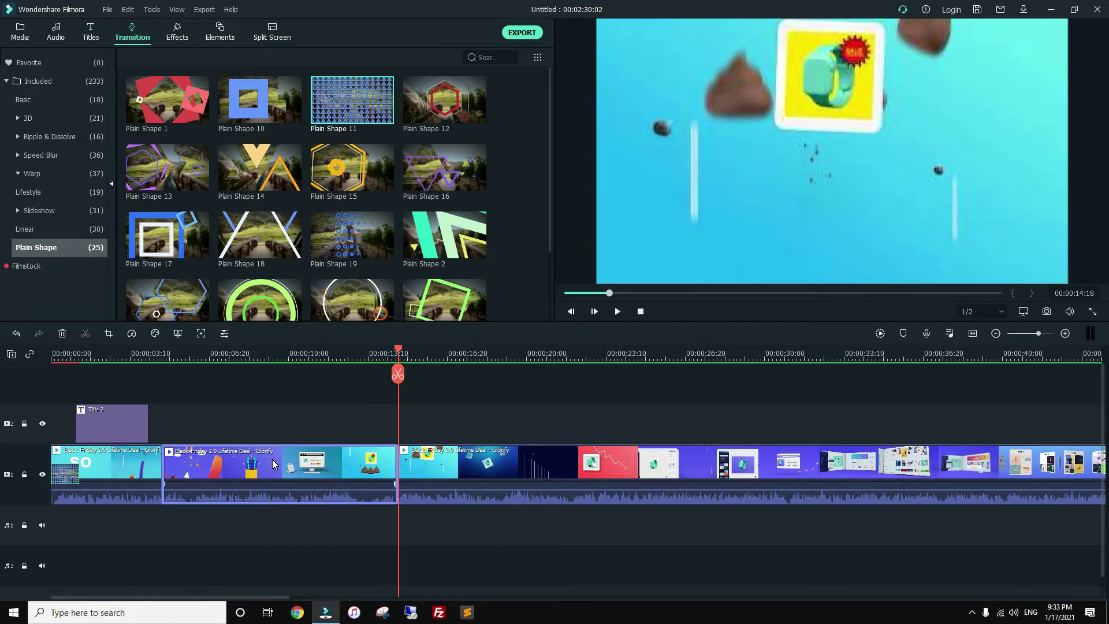
Delete the middle video segment between the two cuts and undo the deletion
key(Delete)
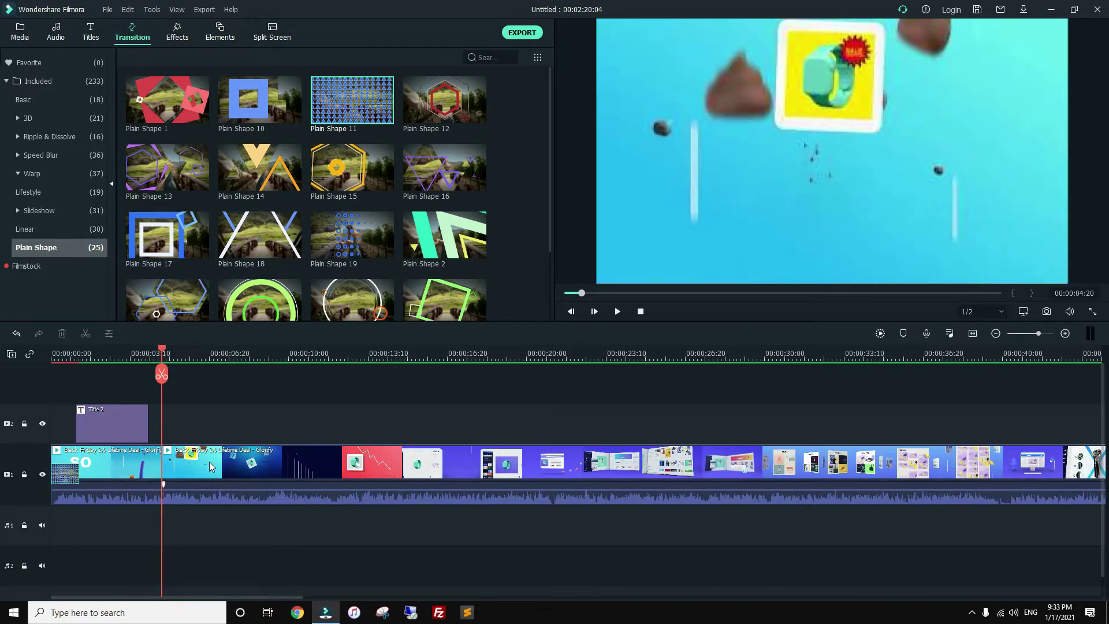
click(16, 333)
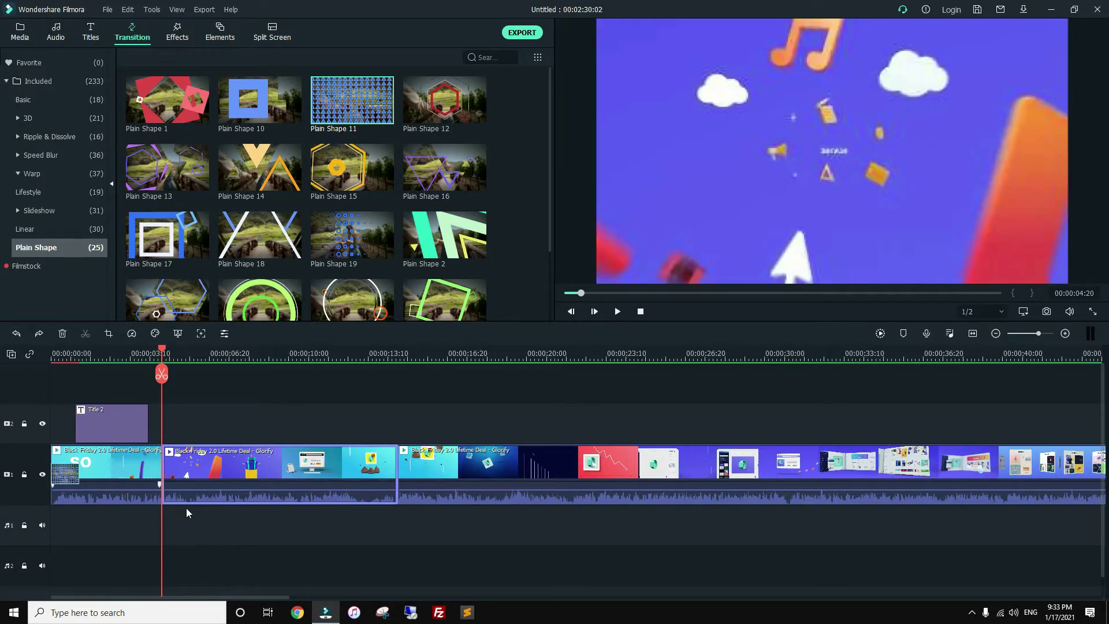
Turn off auto ripple for the timeline and delete the middle video segment, leaving its gap open
click(29, 355)
key(Delete)
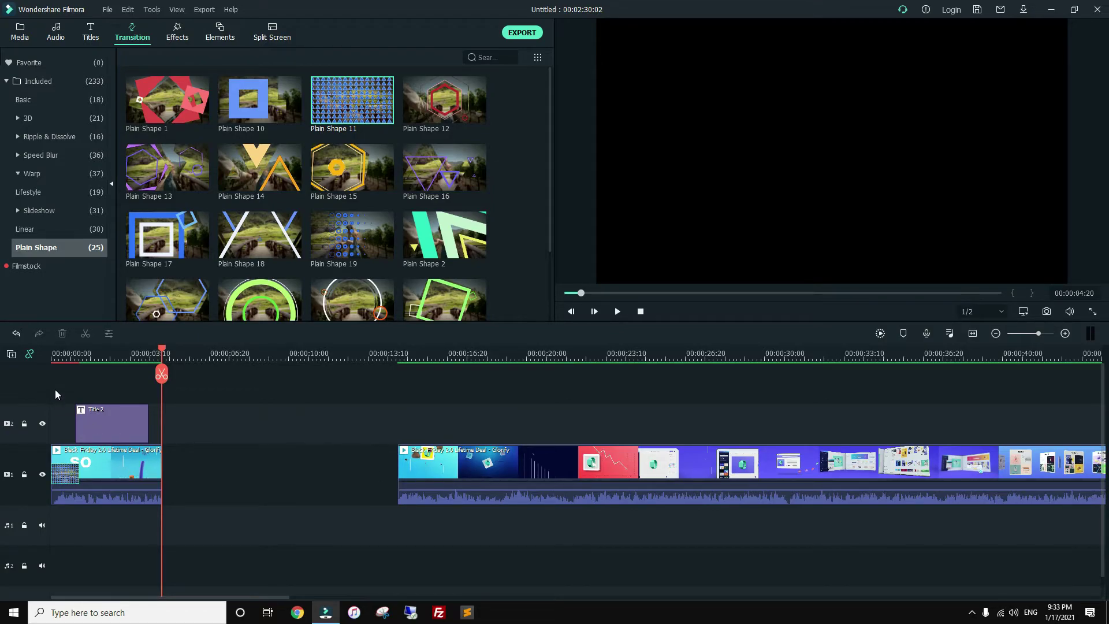
click(28, 357)
click(27, 357)
Show the audio library and undo the segment deletion and both splits of the video clip
click(58, 34)
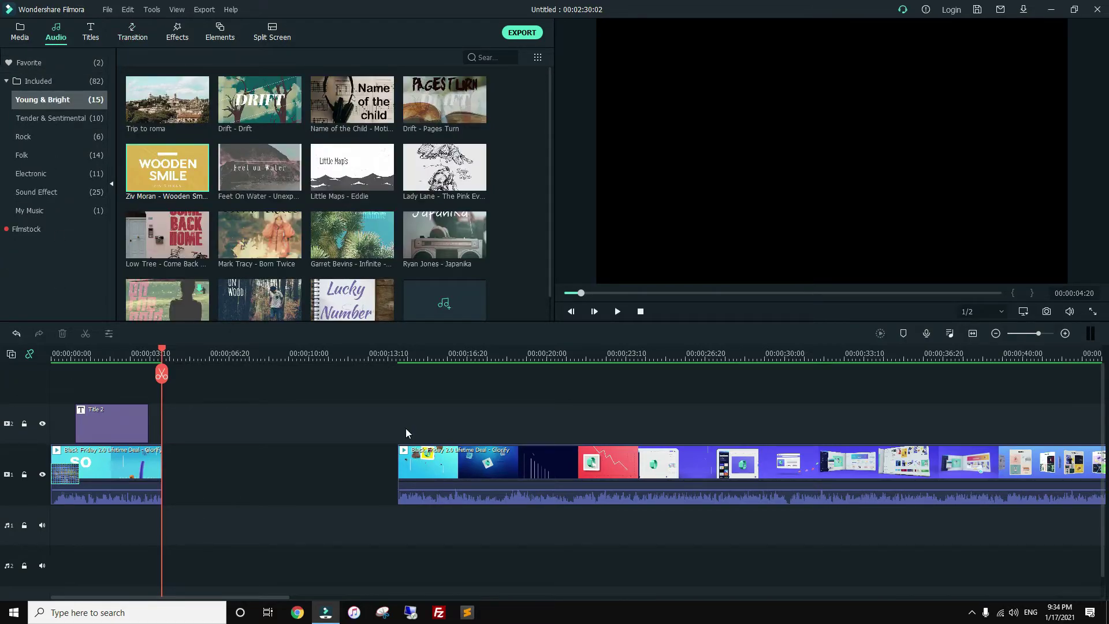
click(16, 335)
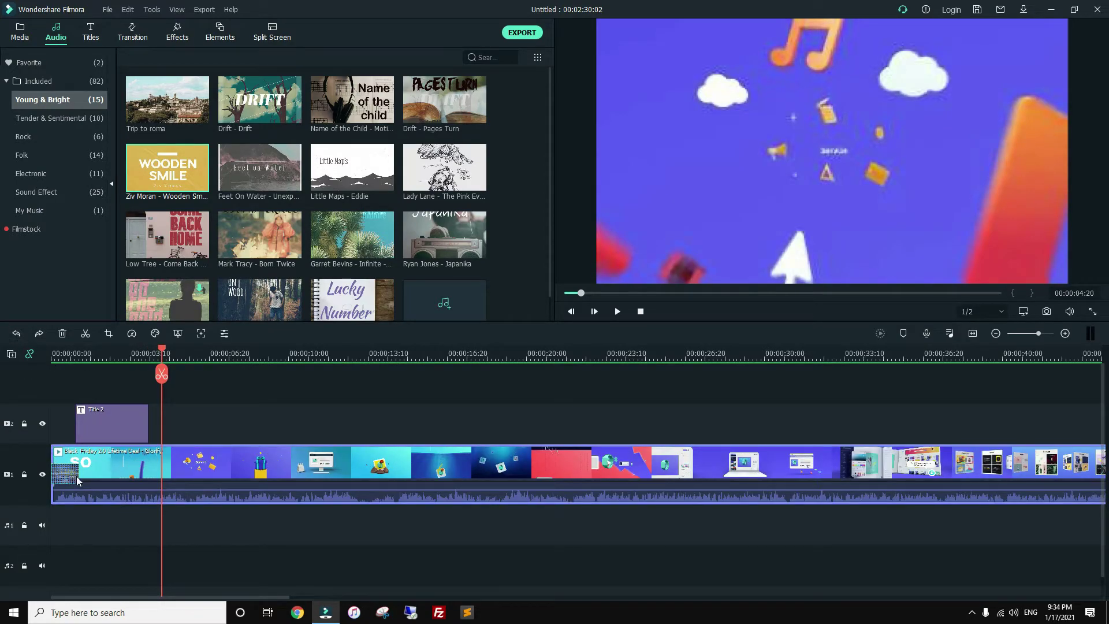
Select the transition at the start of the video clip and show the whole clip on the timeline
mouse_move(62, 477)
mouse_down()
mouse_move(93, 478)
mouse_move(61, 476)
mouse_up()
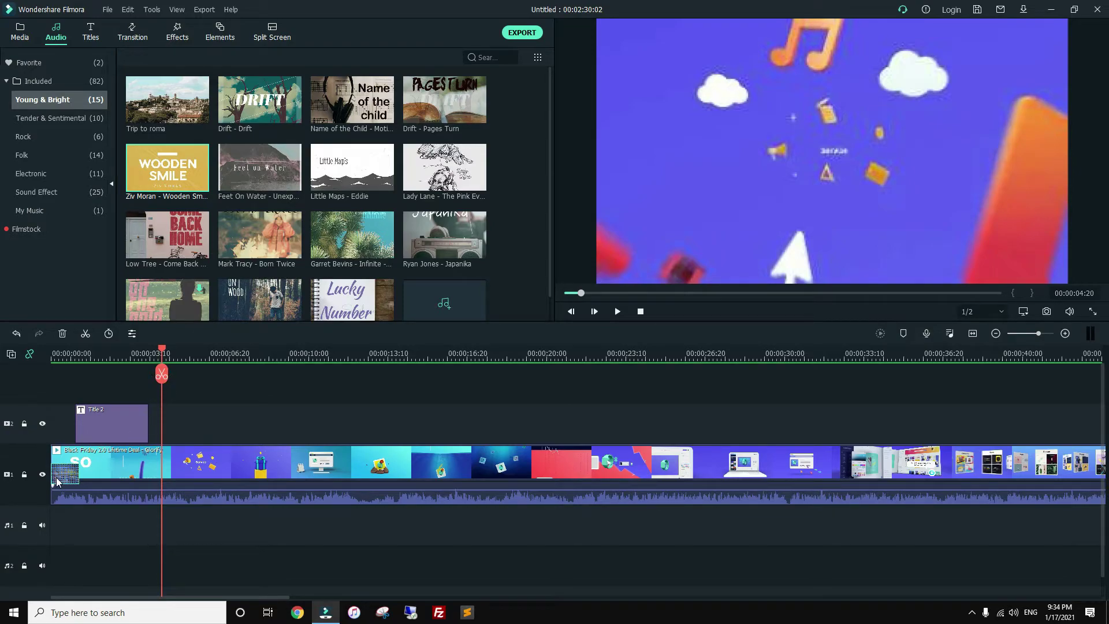
drag(799, 355, 117, 428)
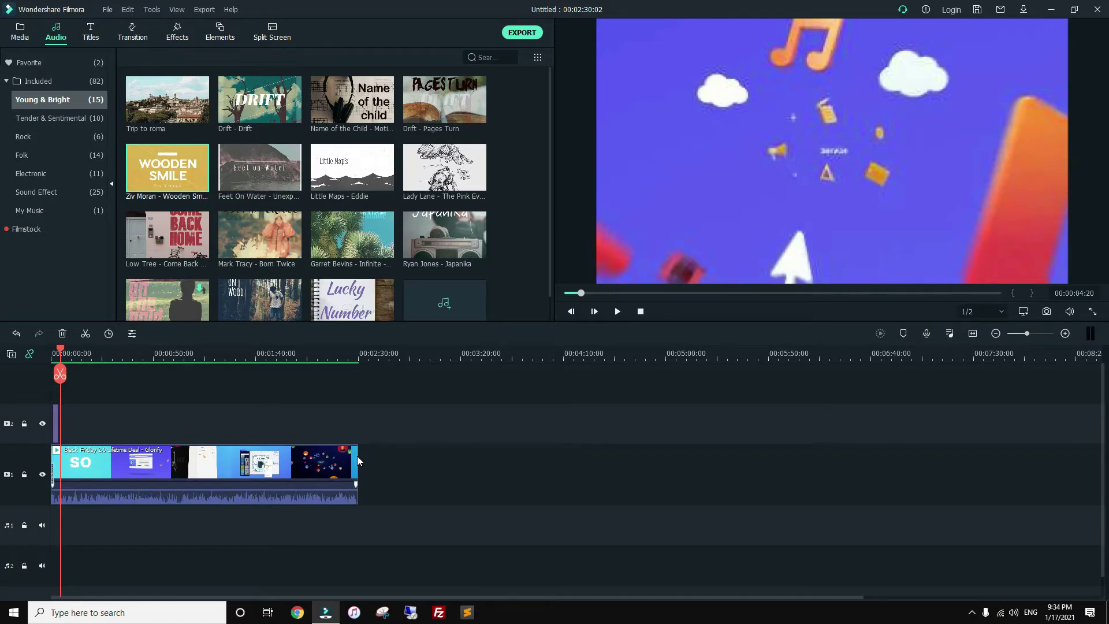
Trim the end of the video clip so the project lasts about 00:02:14:01, and zoom in on the timeline
drag(356, 456, 326, 461)
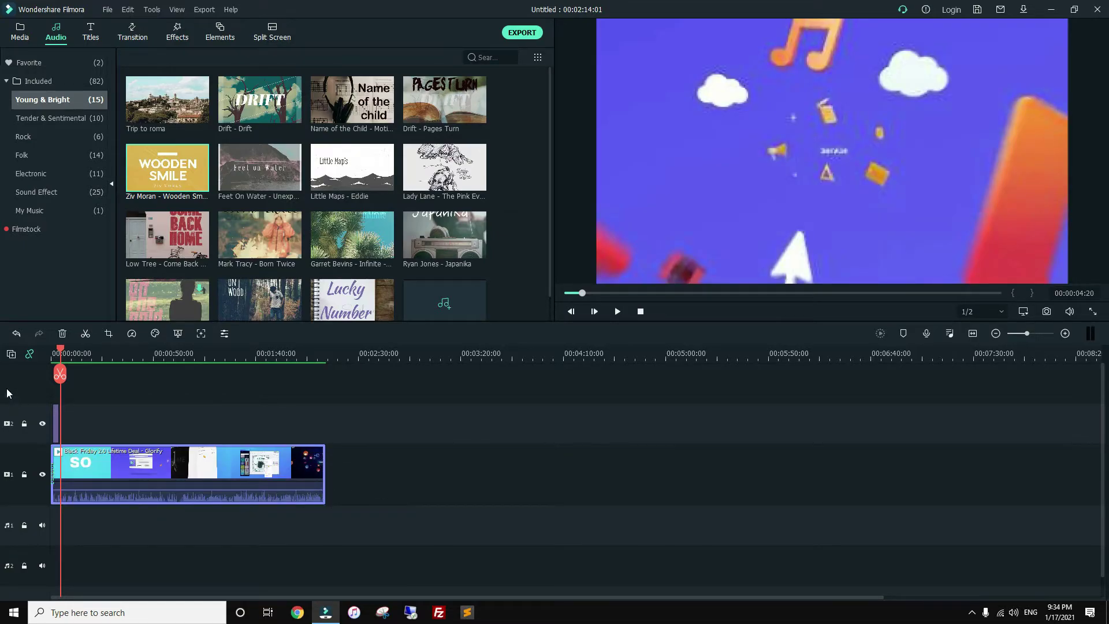
key(shift+z)
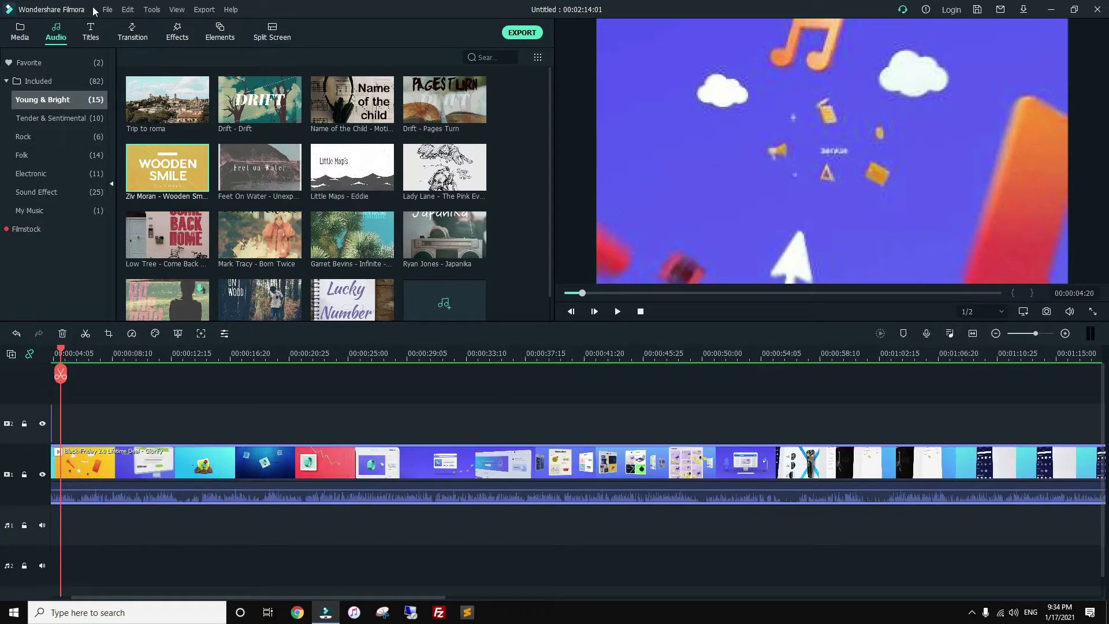
Look through the transitions, effects, elements and split screen layouts, and return to the project media
click(132, 32)
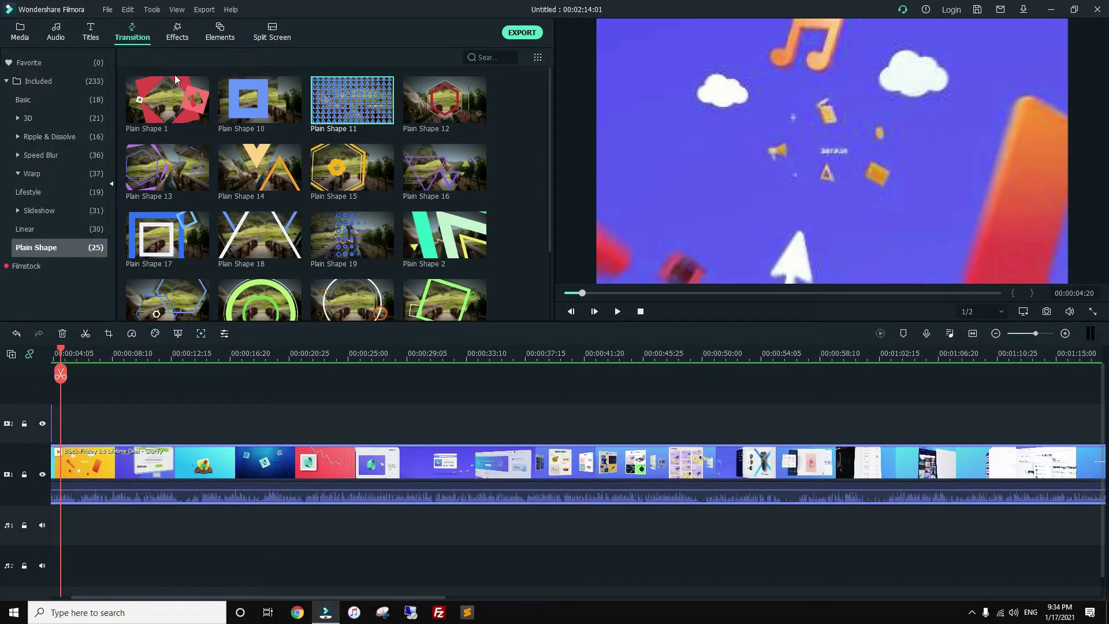
click(177, 32)
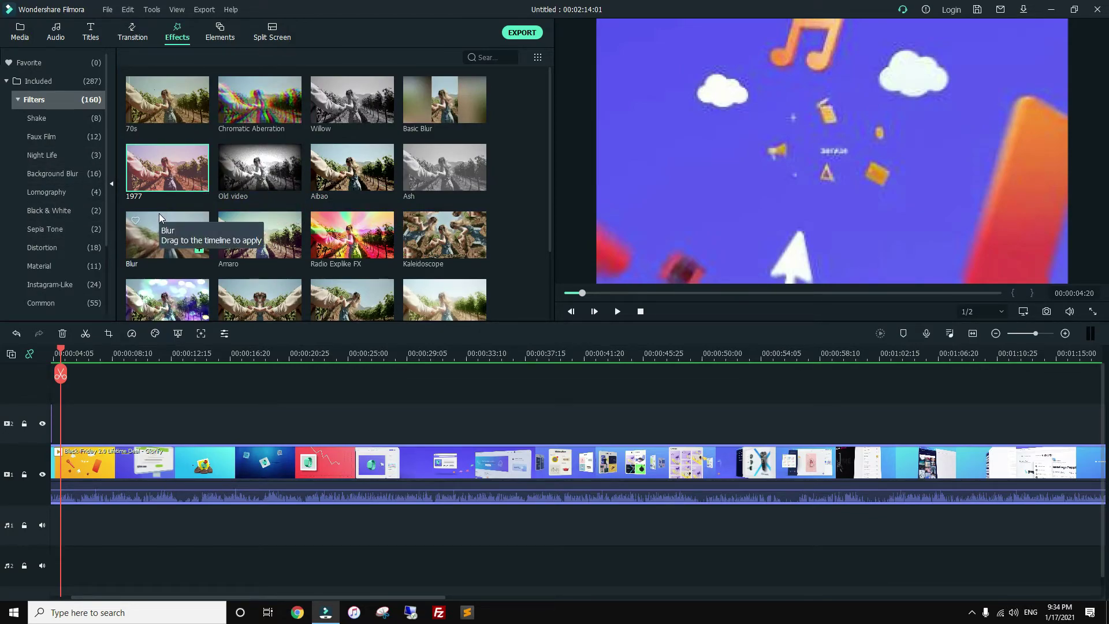
click(216, 36)
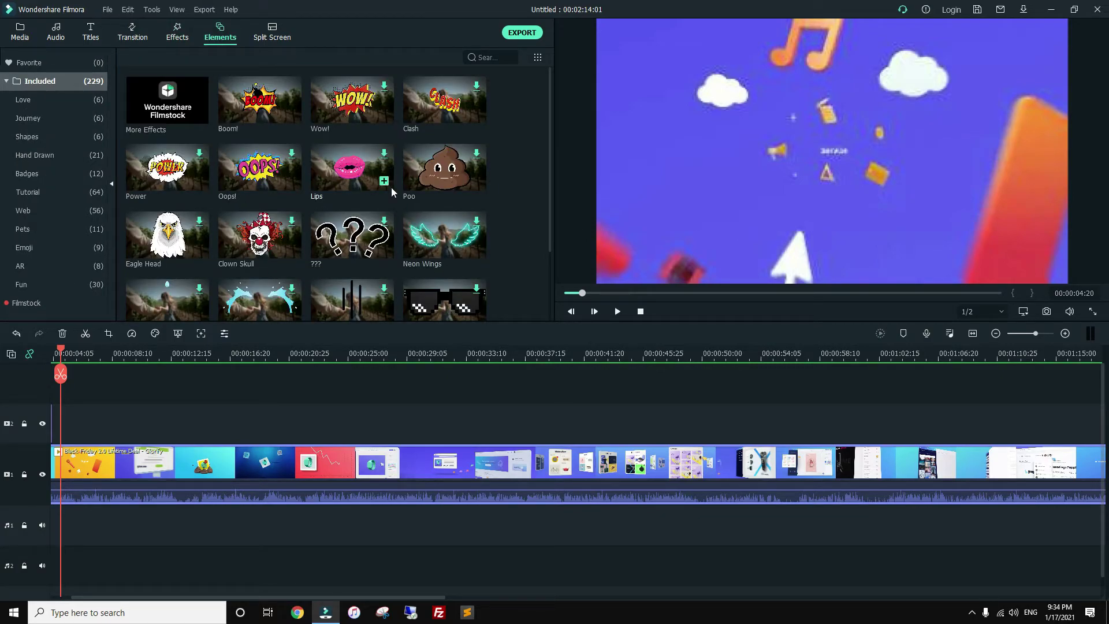
click(273, 37)
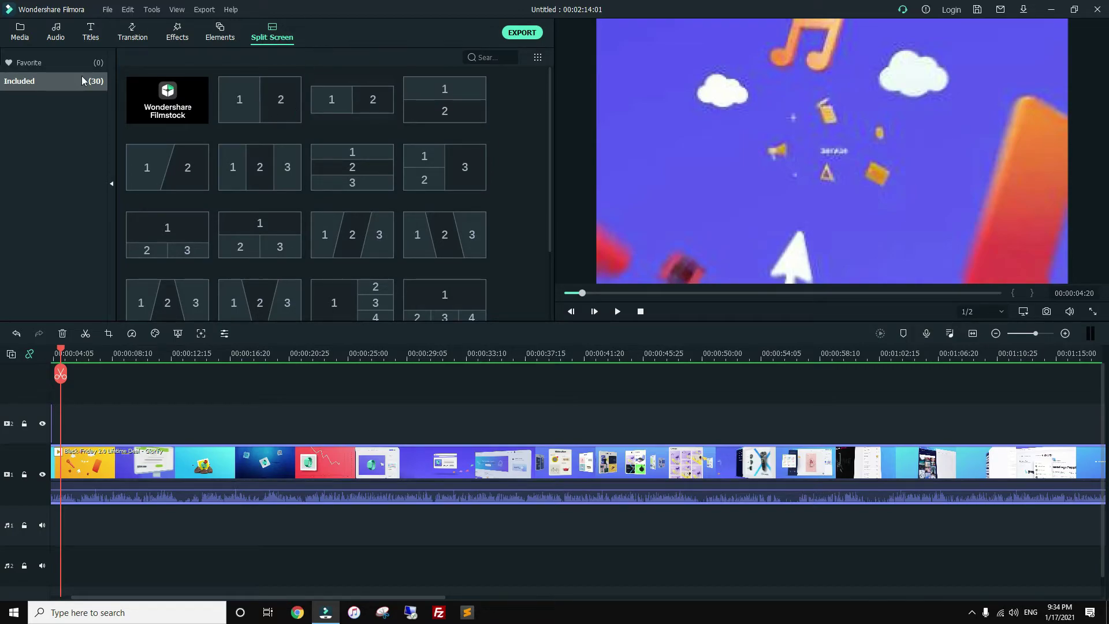
click(15, 23)
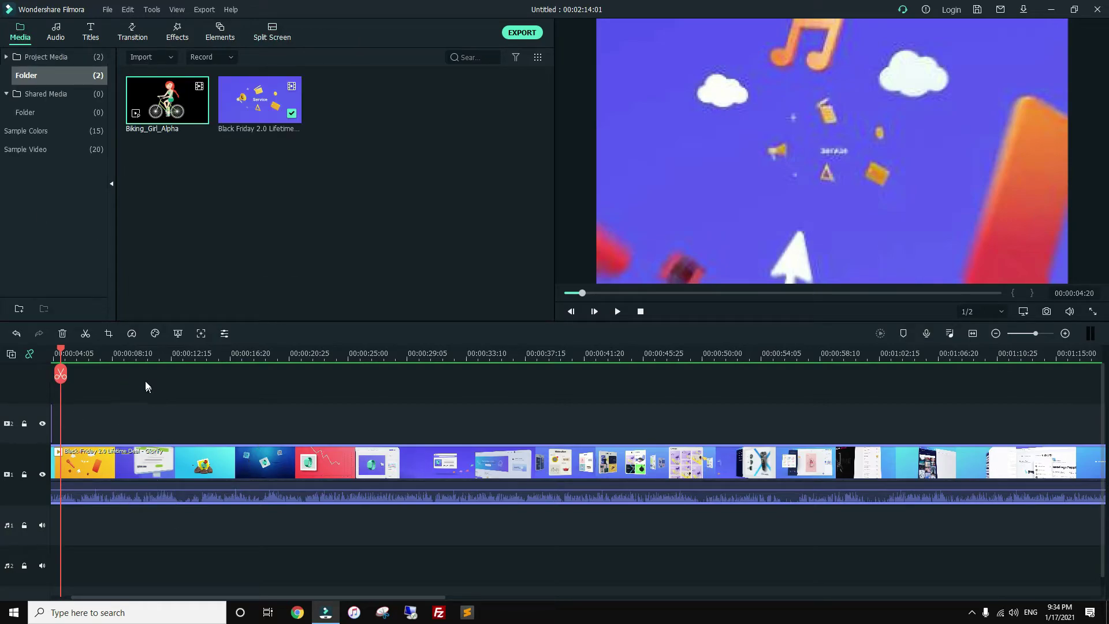
Split the video clip at 00:00:05:24 and again at 00:00:21:07
click(77, 355)
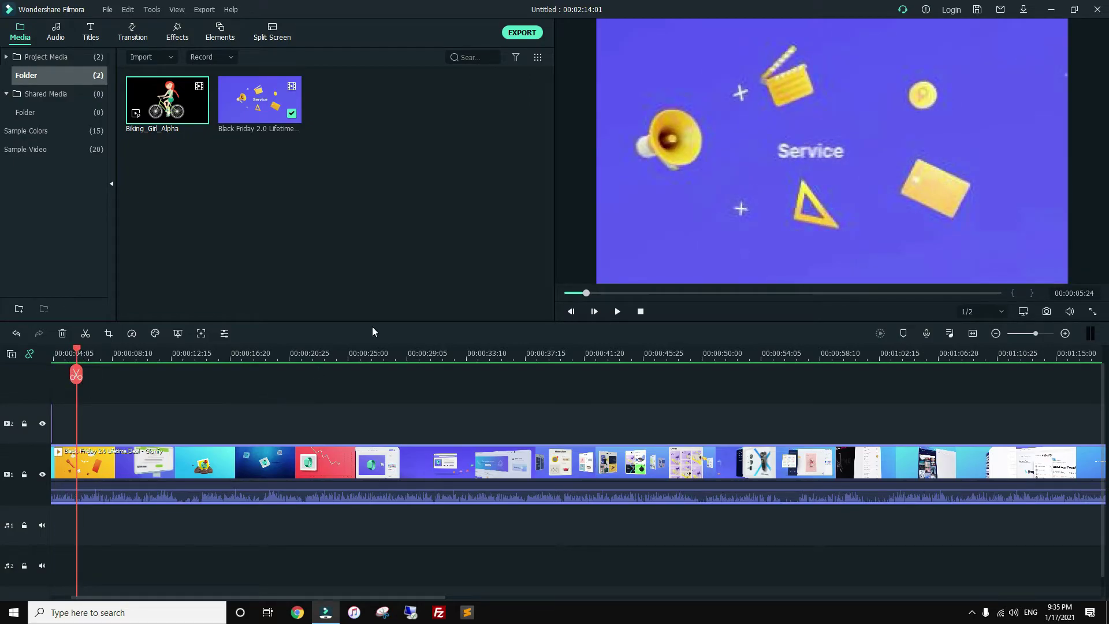
click(78, 375)
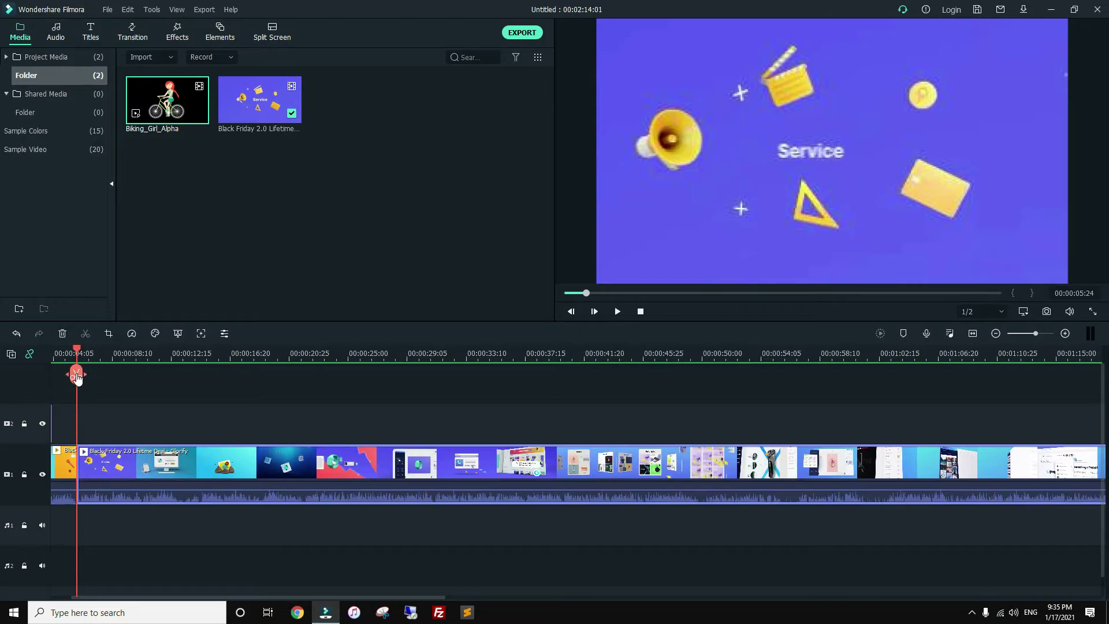
drag(77, 375, 300, 388)
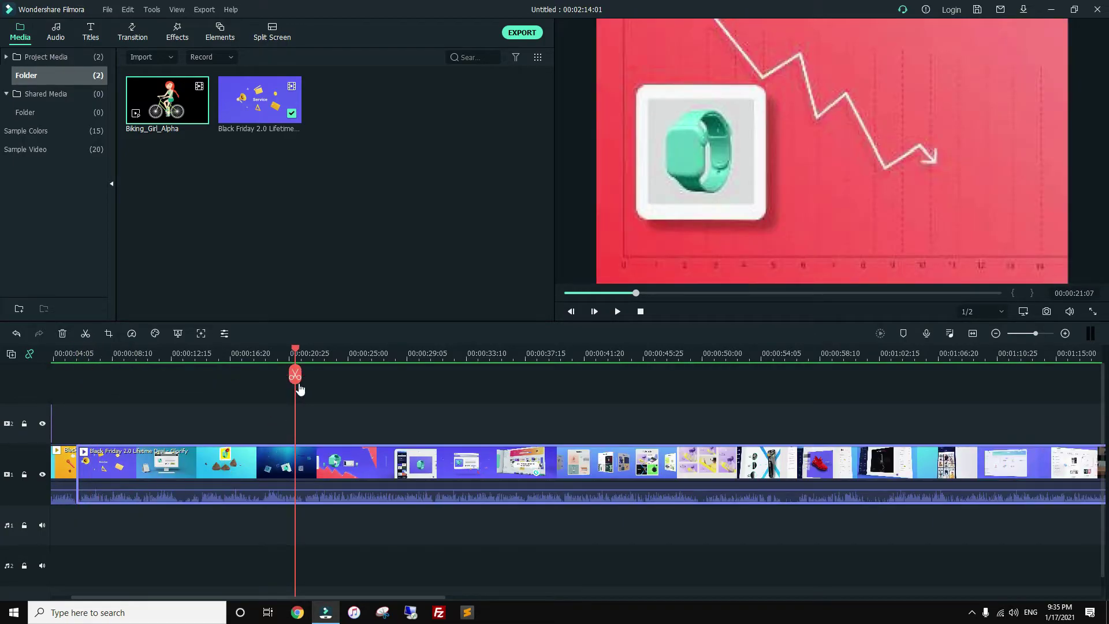
click(295, 375)
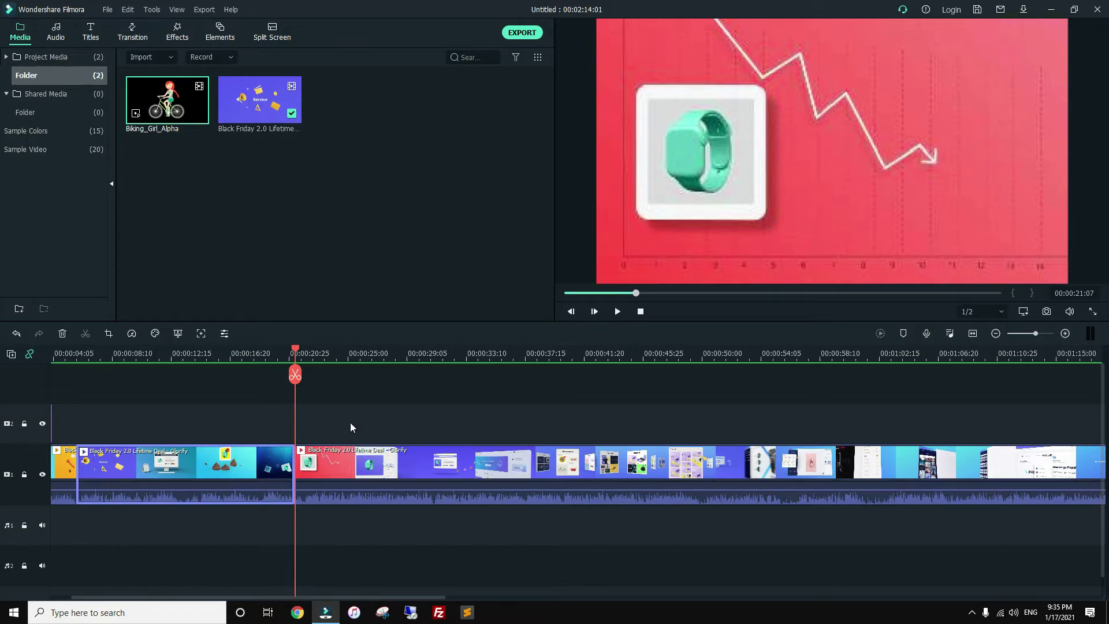
View the slow playback speed options for the middle video segment without applying one
click(132, 333)
mouse_move(208, 394)
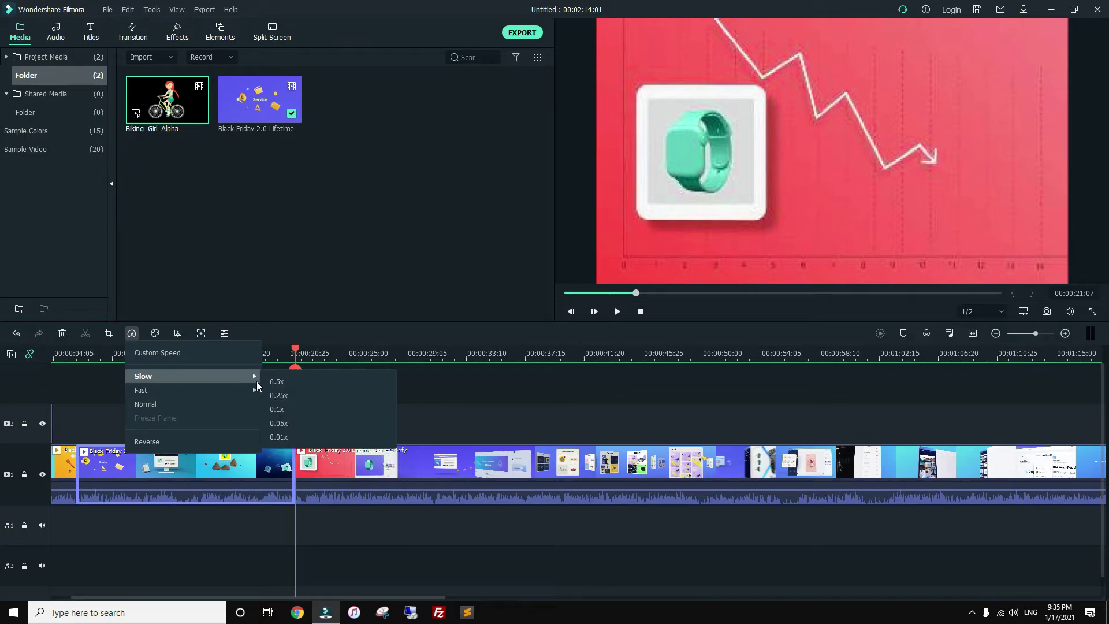
click(85, 384)
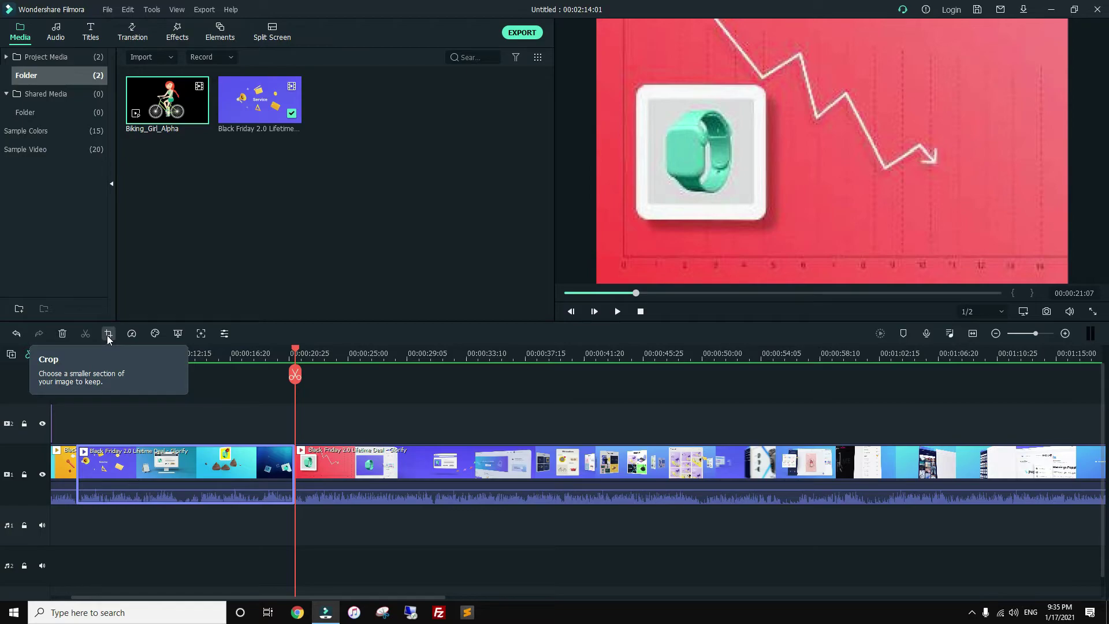
Try a centred 16:9 crop of about 393 x 221 on the middle video segment and preview it
click(108, 335)
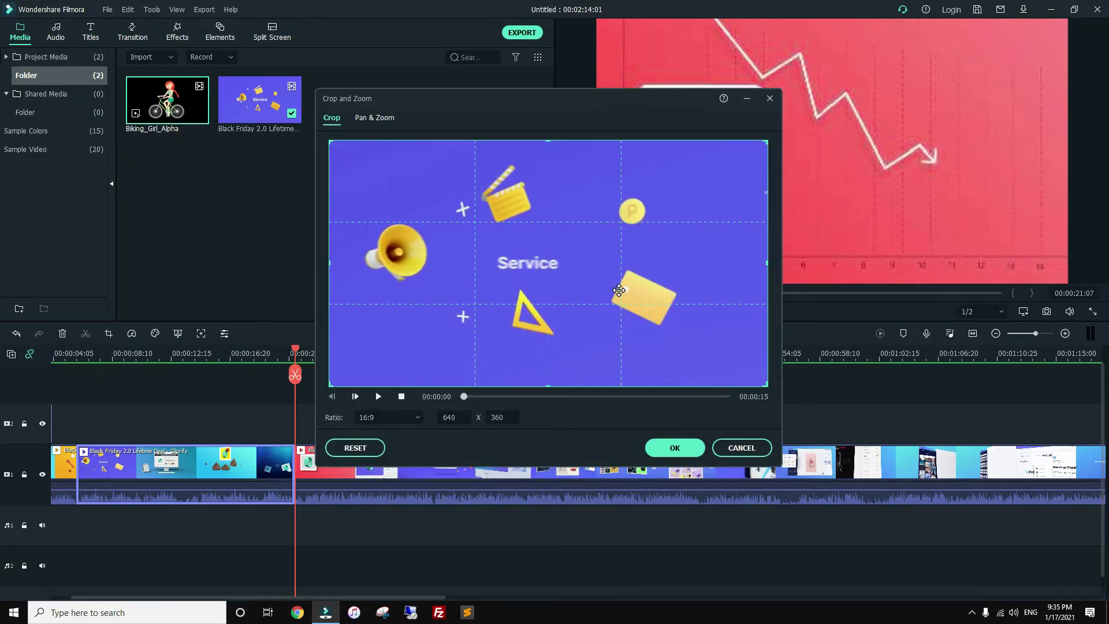
drag(767, 393, 603, 279)
drag(486, 184, 563, 226)
click(377, 397)
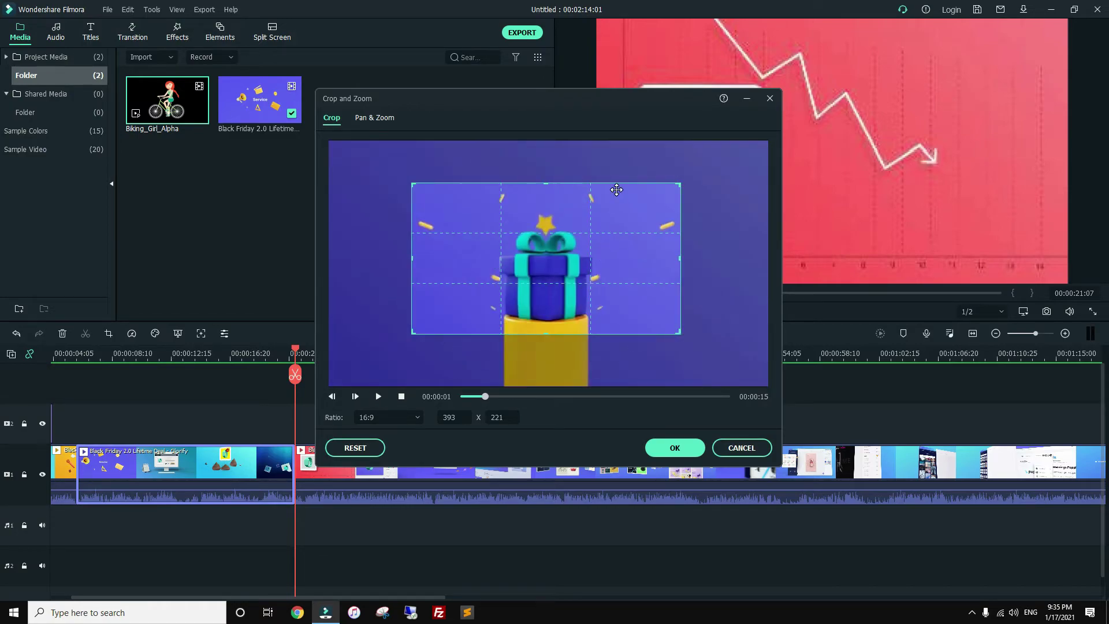
Give the middle segment a pan and zoom effect whose start frame covers the full 640 x 360 picture, and preview it
click(373, 119)
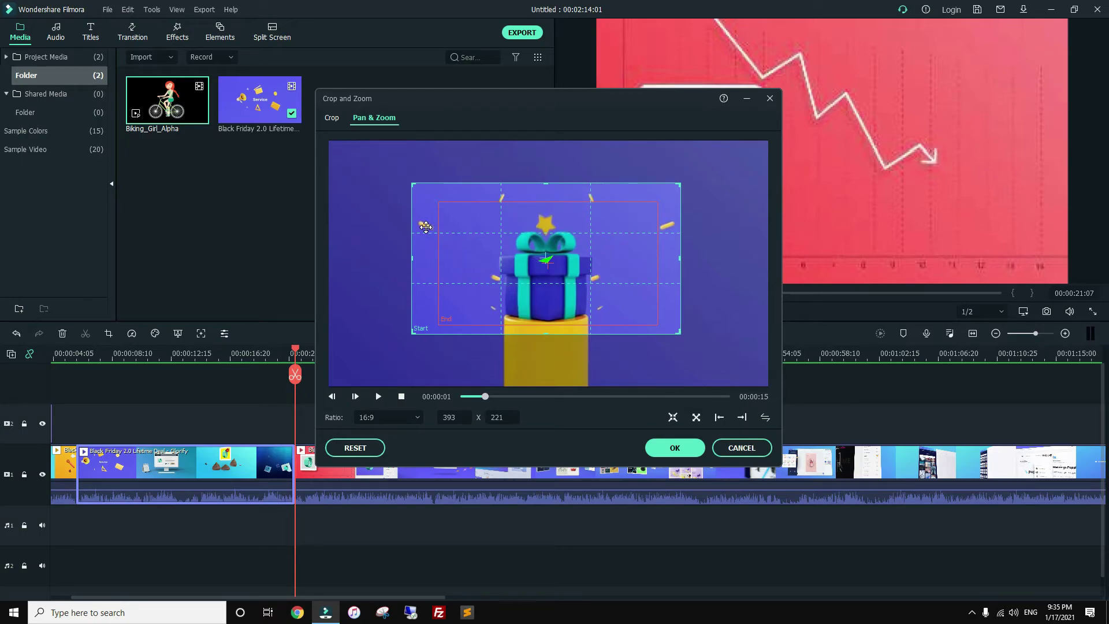
drag(412, 183, 369, 187)
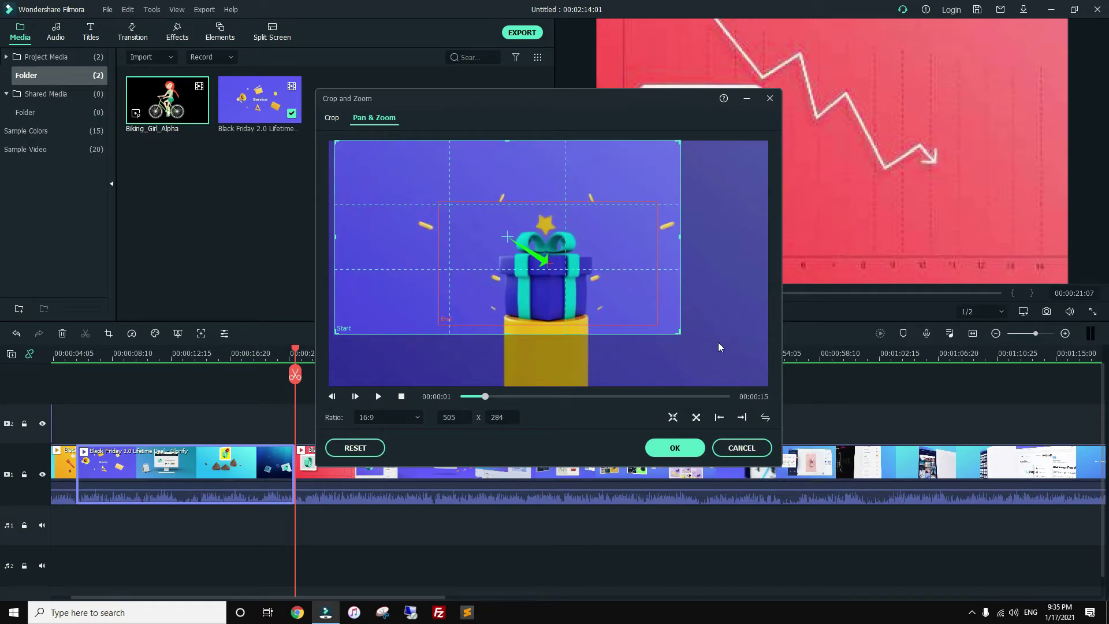
drag(680, 333, 767, 386)
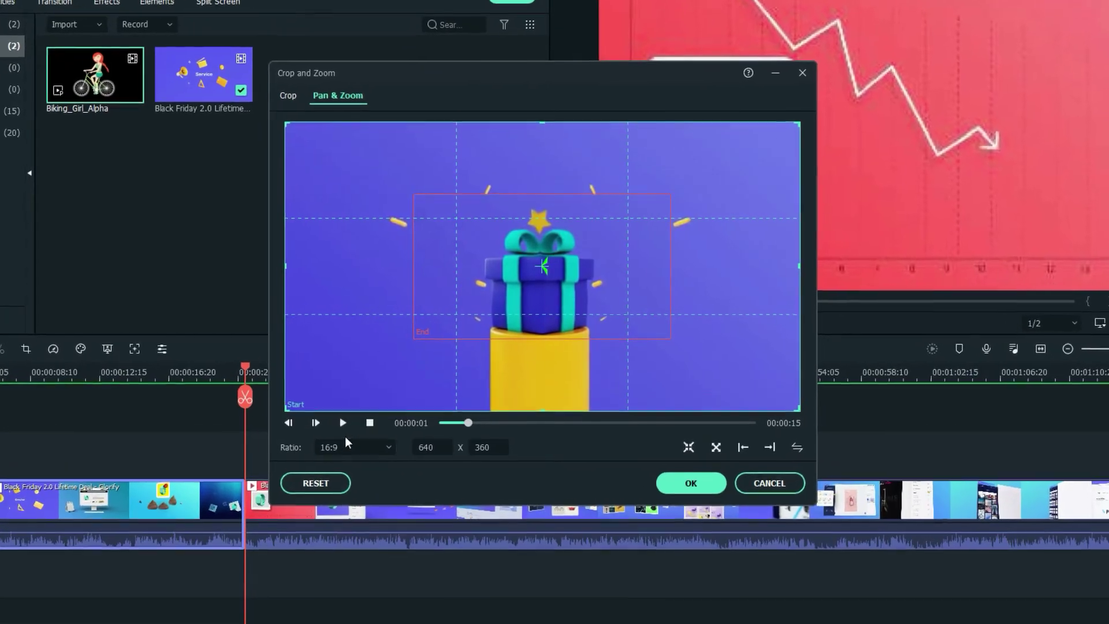
click(343, 423)
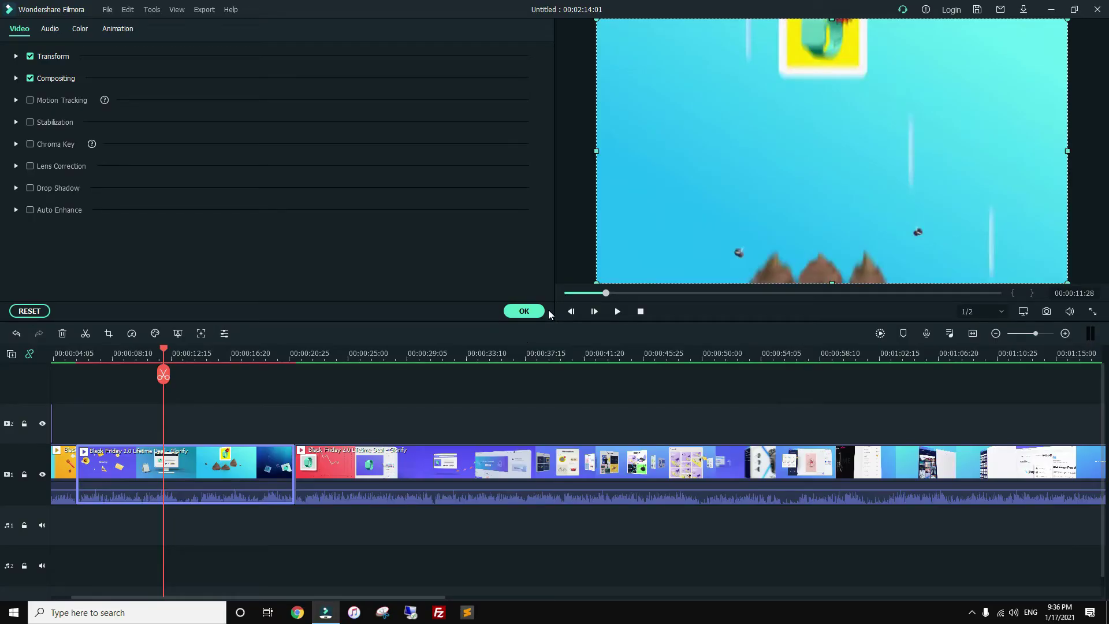
Close the segment's video properties, show more of the timeline, and view the commands for saving and archiving the project
click(523, 310)
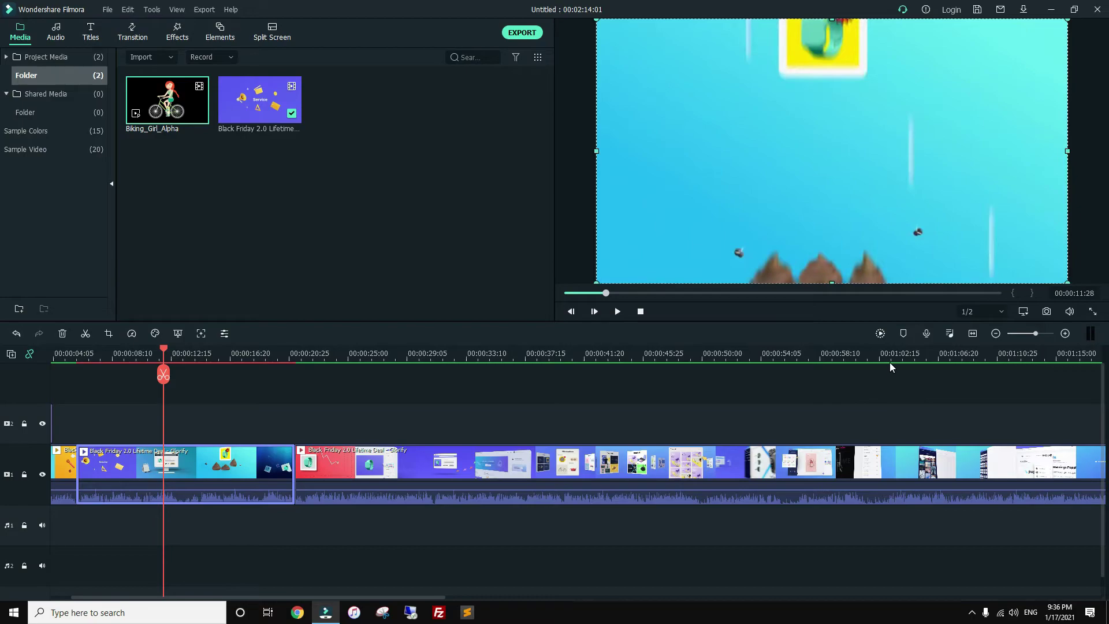
drag(854, 359, 965, 359)
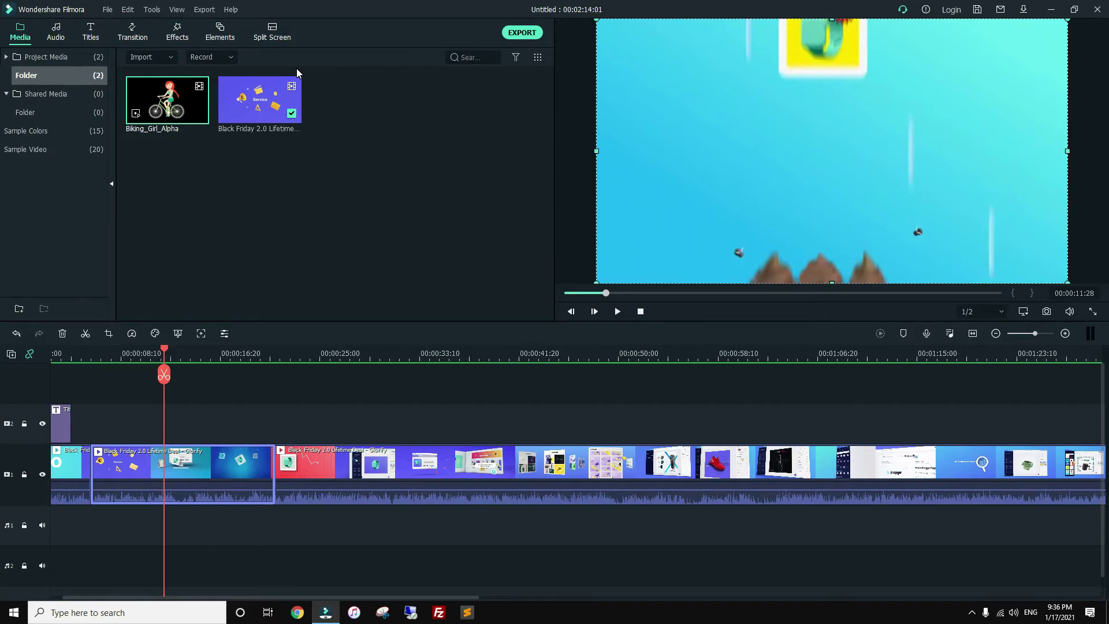
click(106, 12)
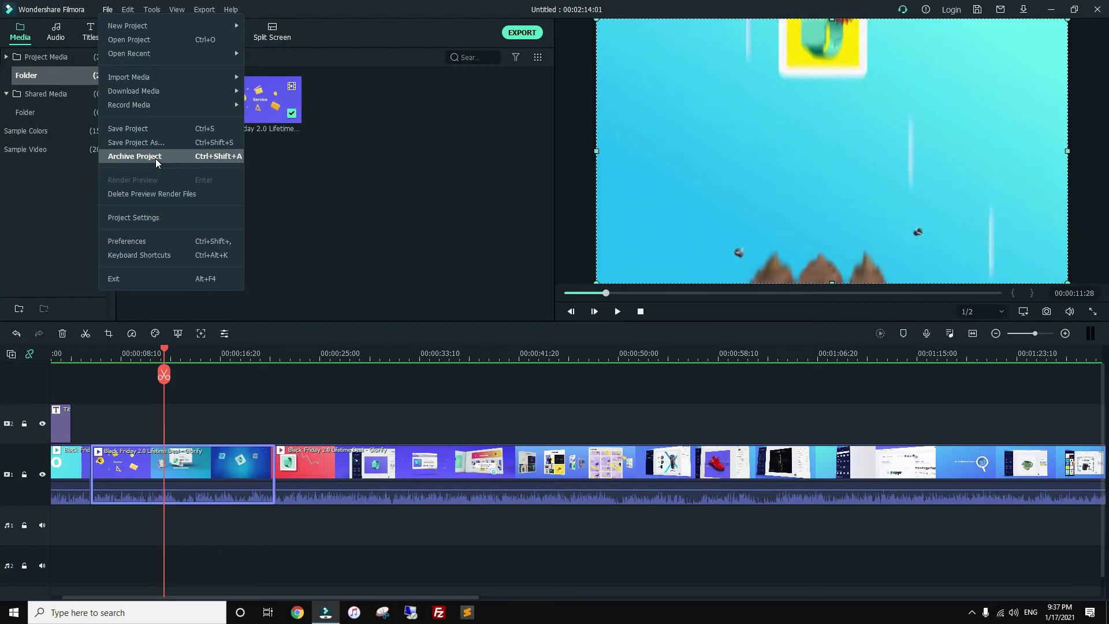
click(459, 162)
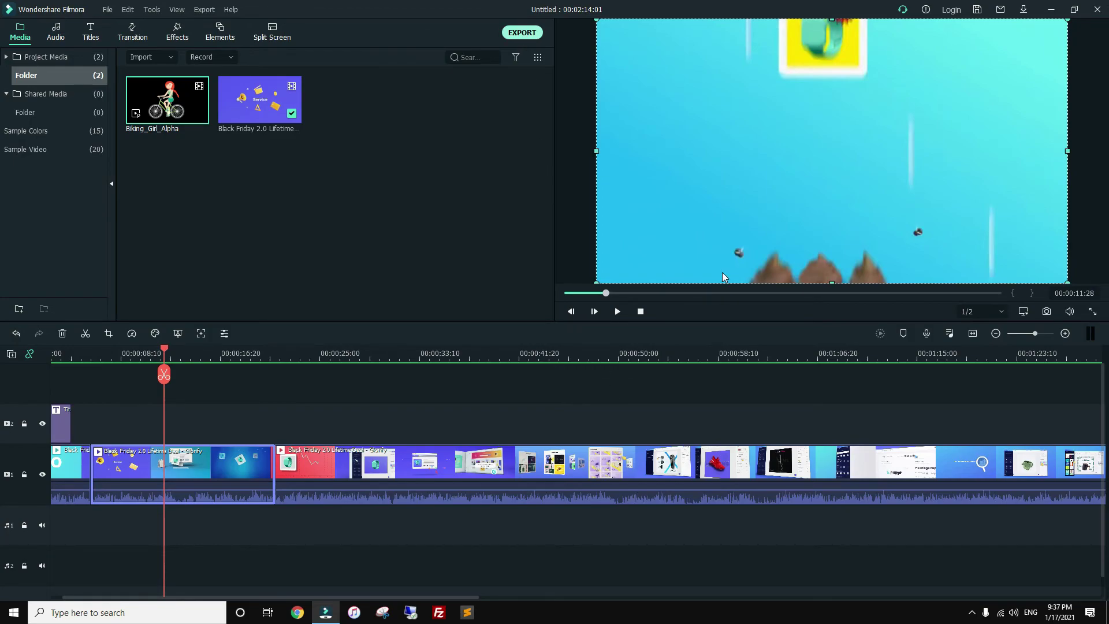
Start exporting the project to the computer, look at the GIF and MP3 formats, and choose MP4
key(ctrl+e)
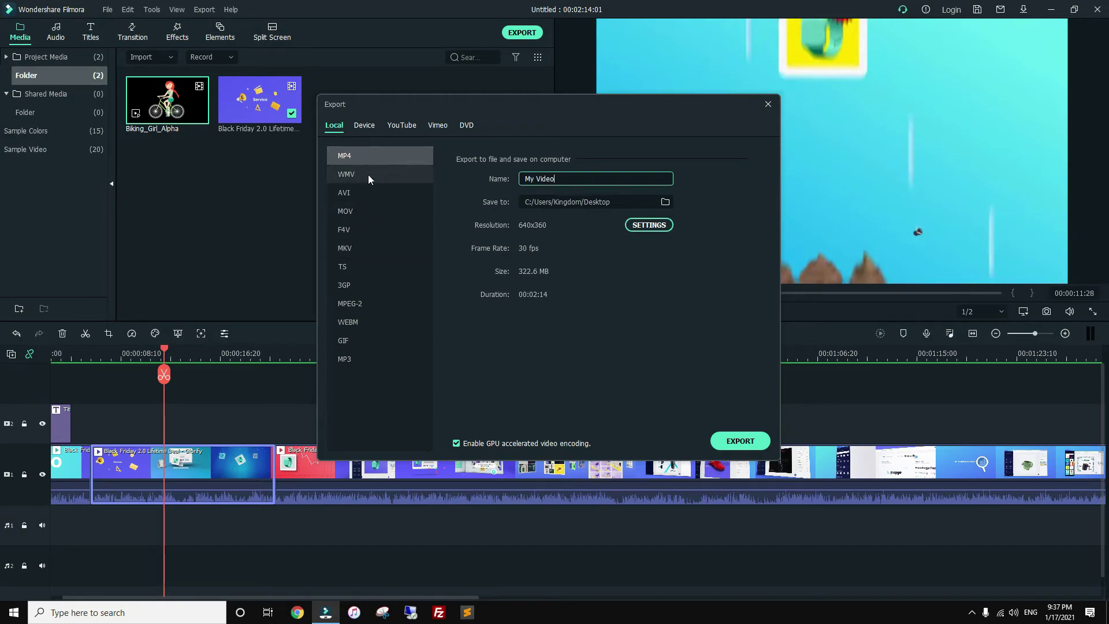
click(363, 339)
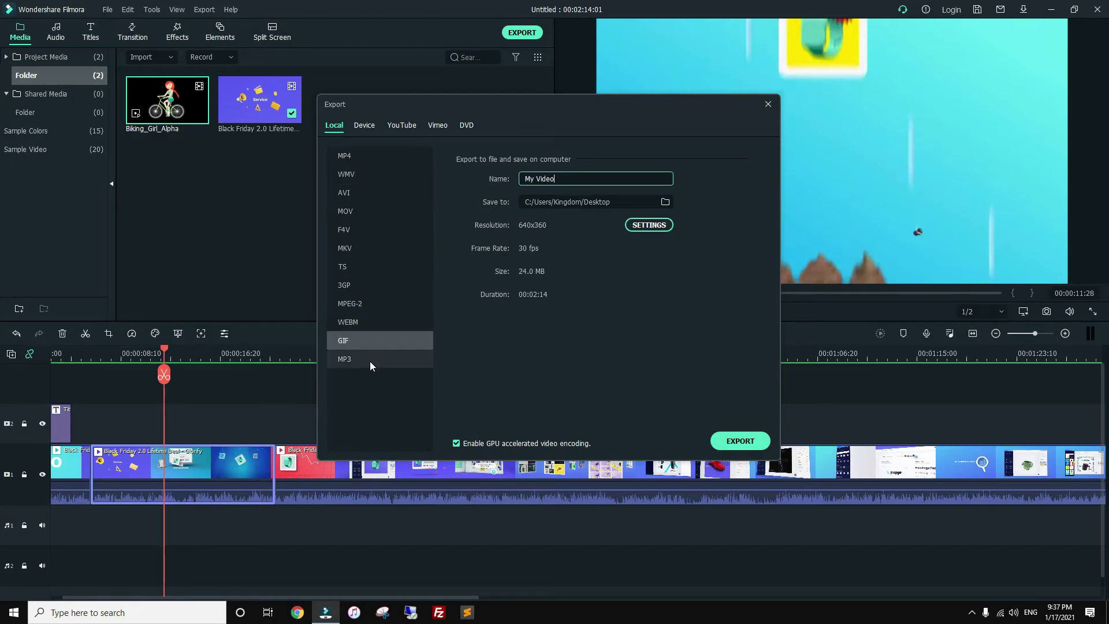
click(369, 363)
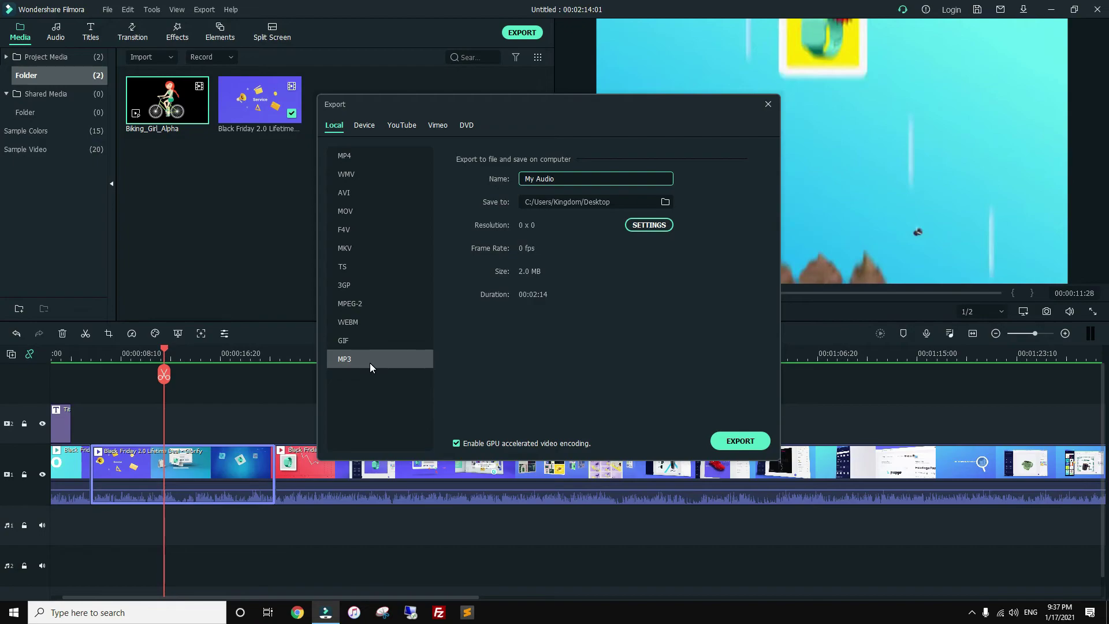
click(352, 158)
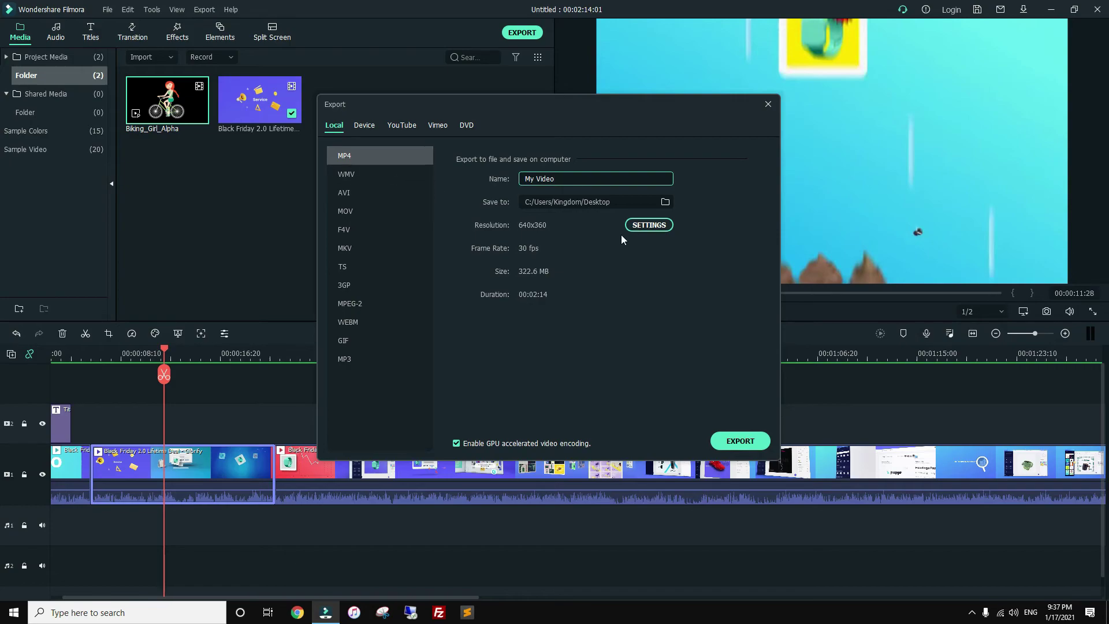
Examine the MP4 export settings and the available video bit rates, and accept the settings without changes
click(655, 228)
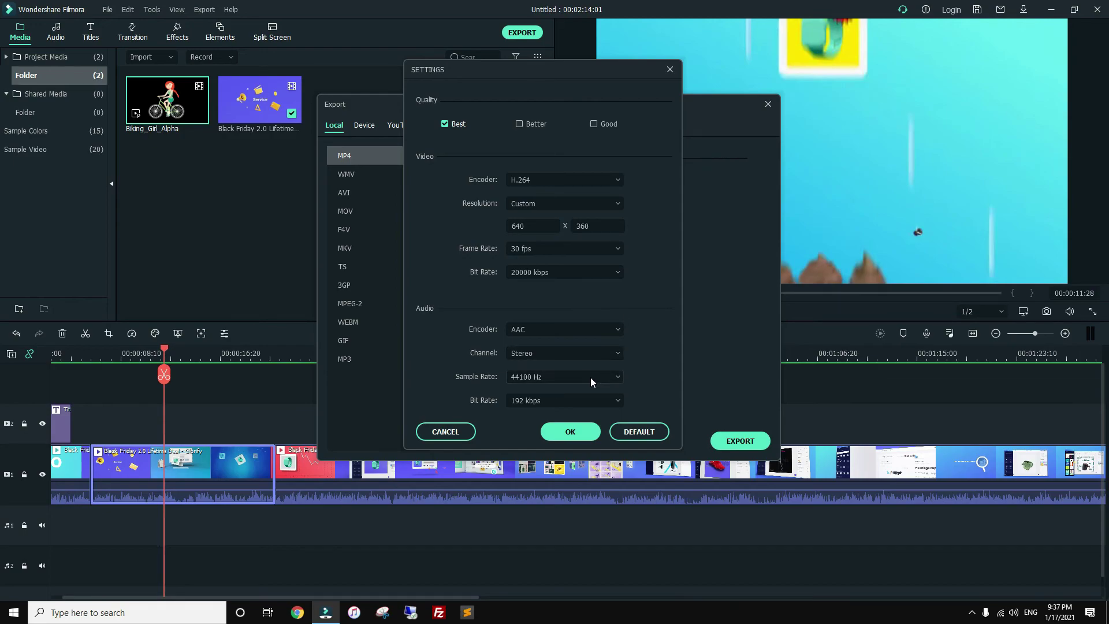
click(553, 269)
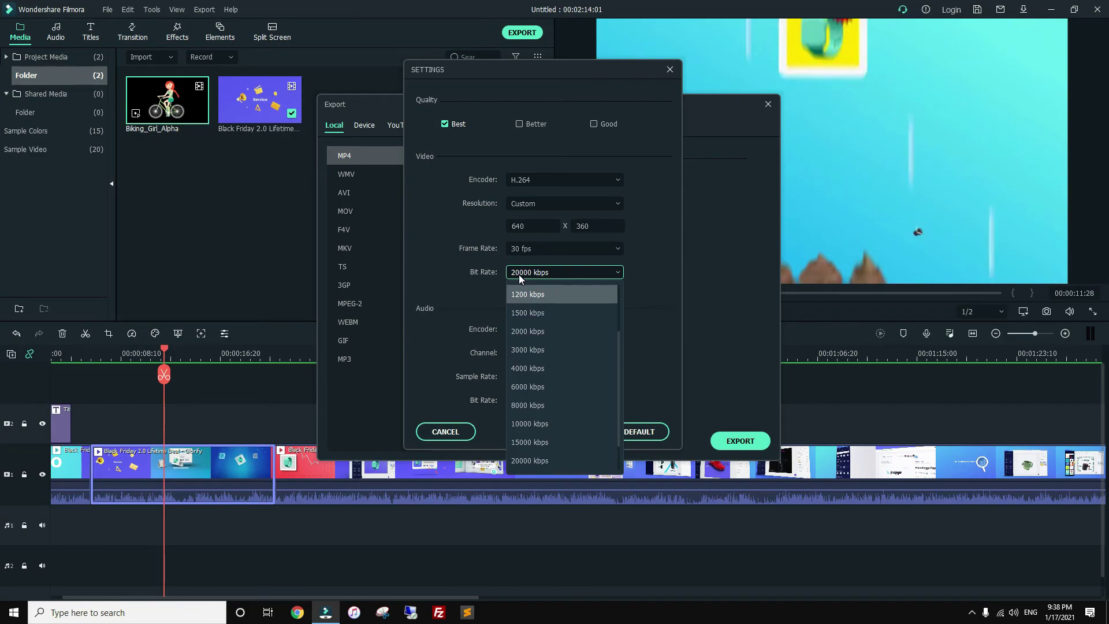
click(452, 273)
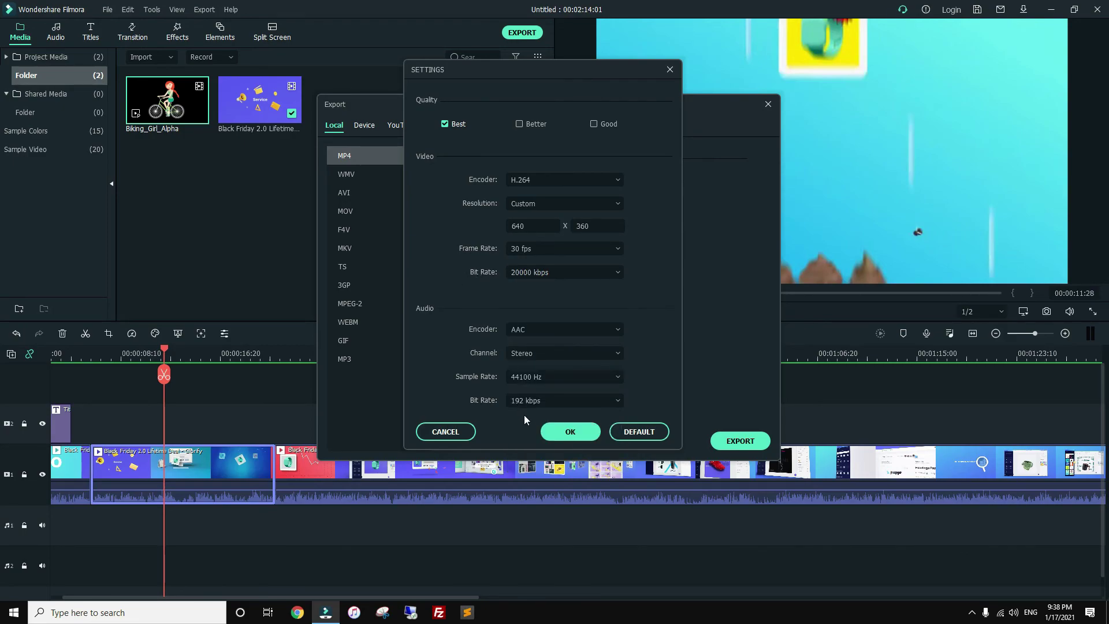
click(559, 431)
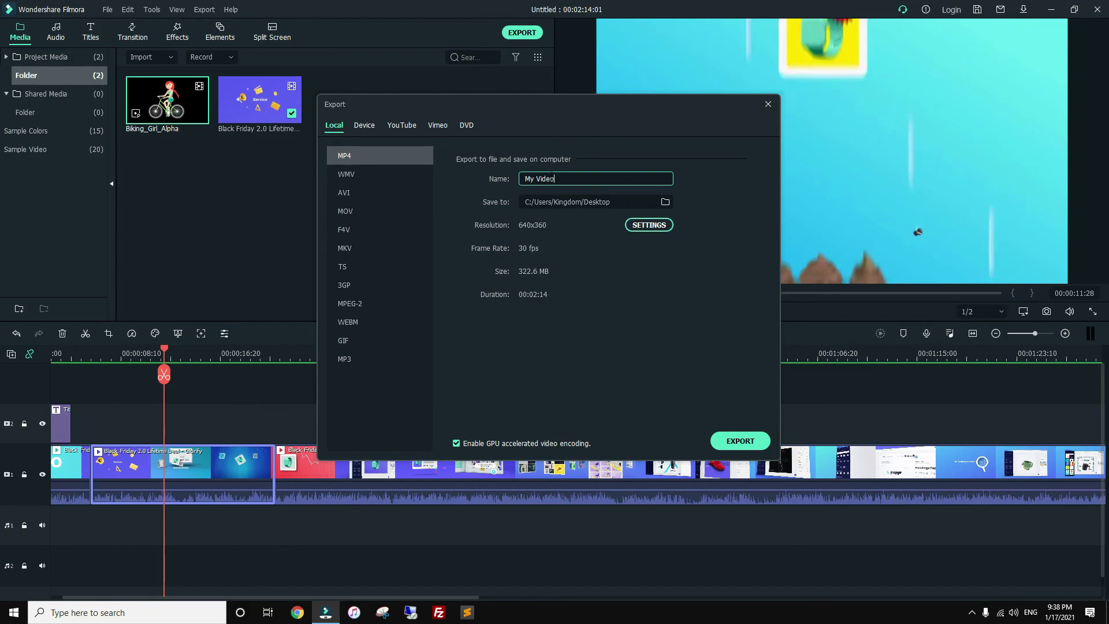
Export the video under the name fdkdfljgk and view the choices for what happens when the export is done
triple_click(568, 180)
text(fdkdfjgk)
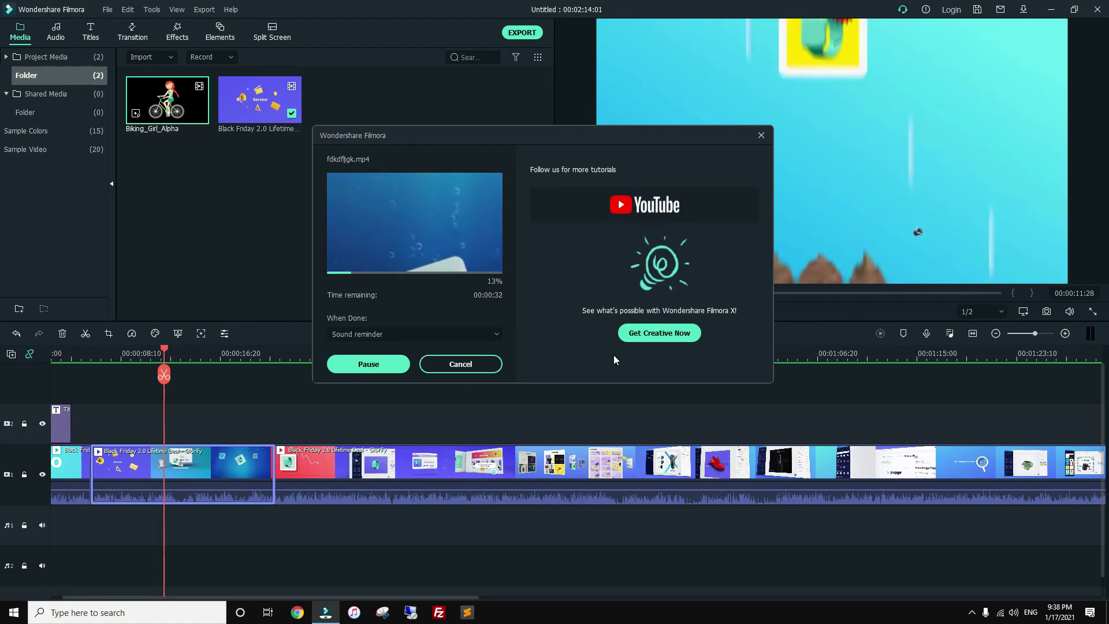
click(388, 334)
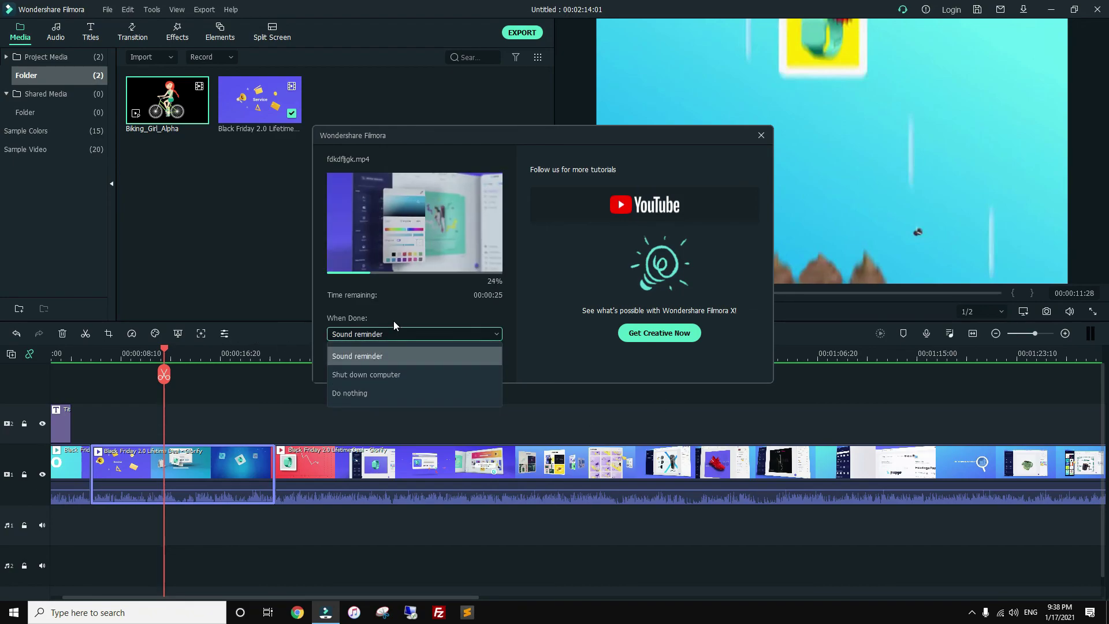
click(417, 310)
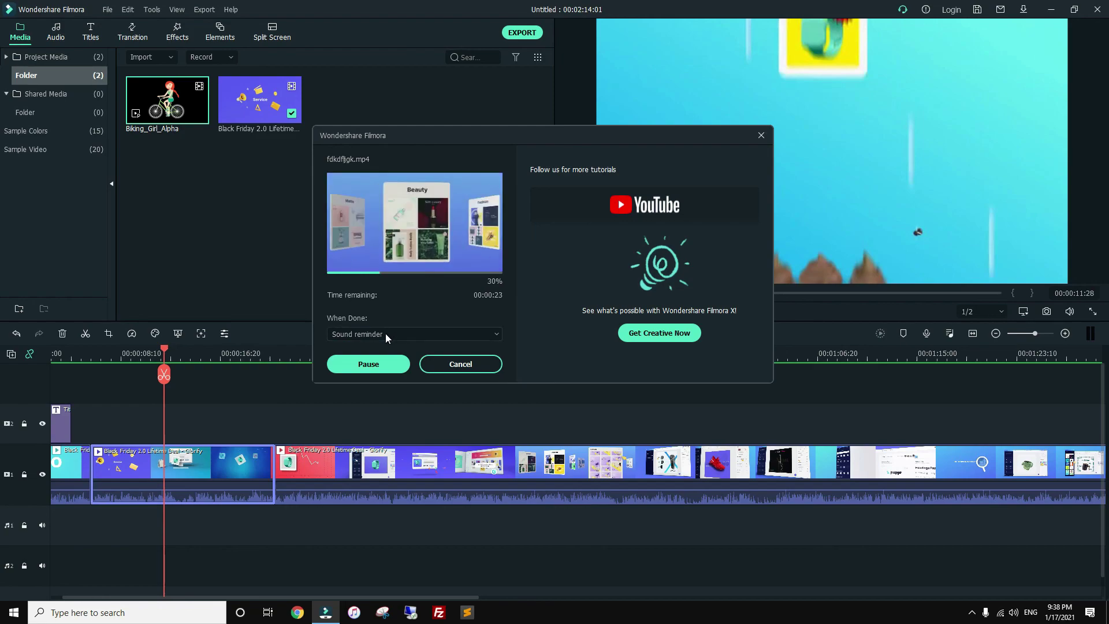